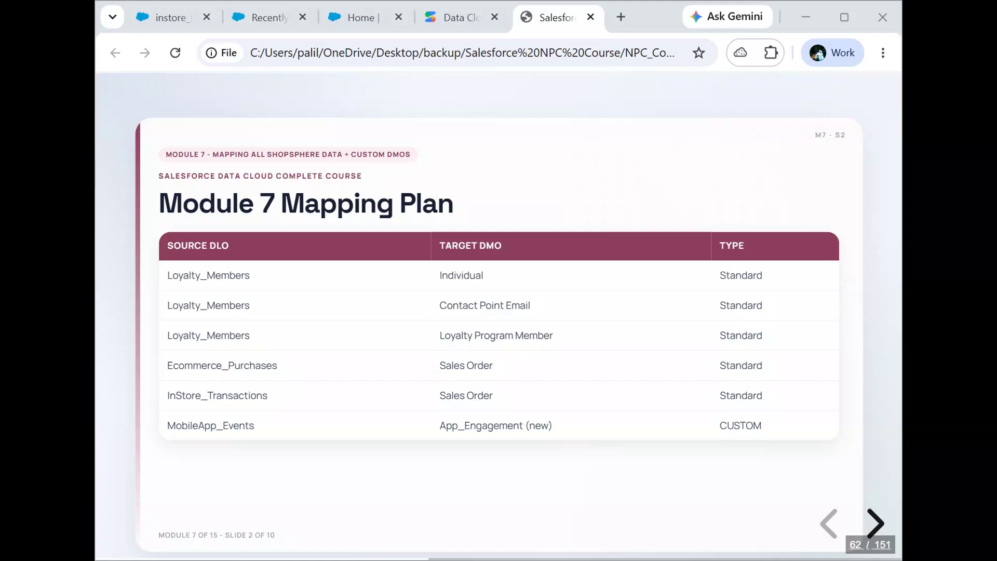
key(Right)
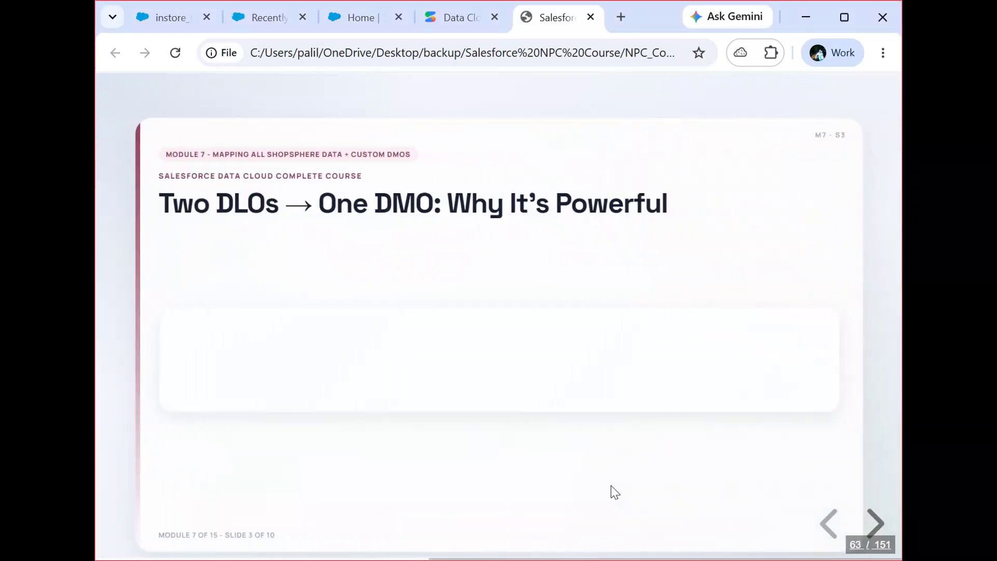
click(664, 482)
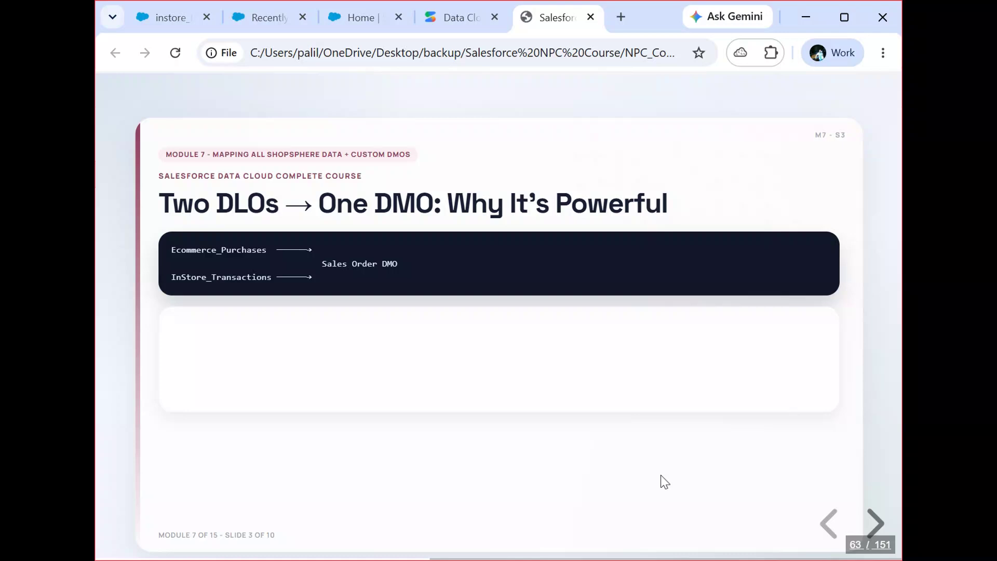
click(665, 482)
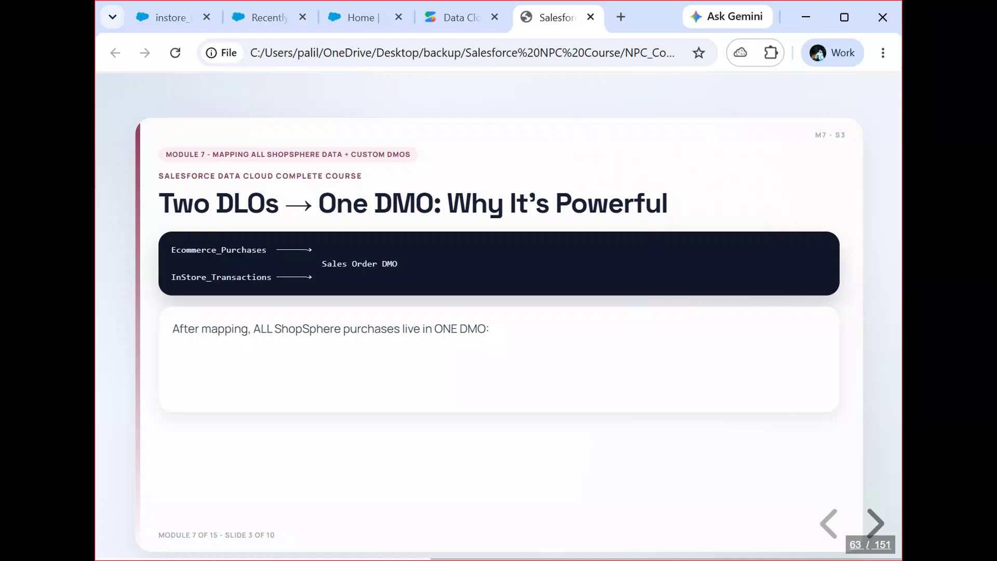
key(Right)
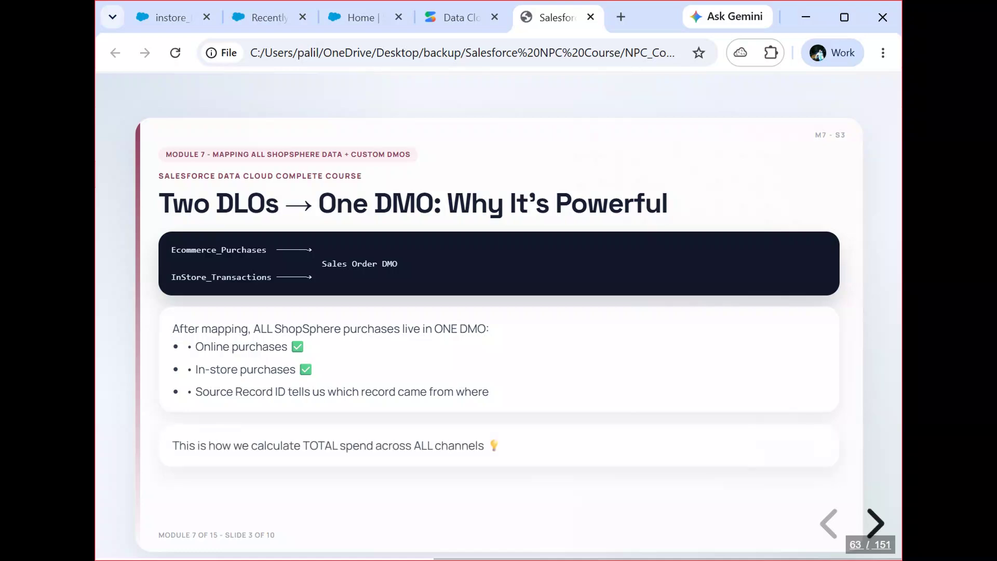
key(Right)
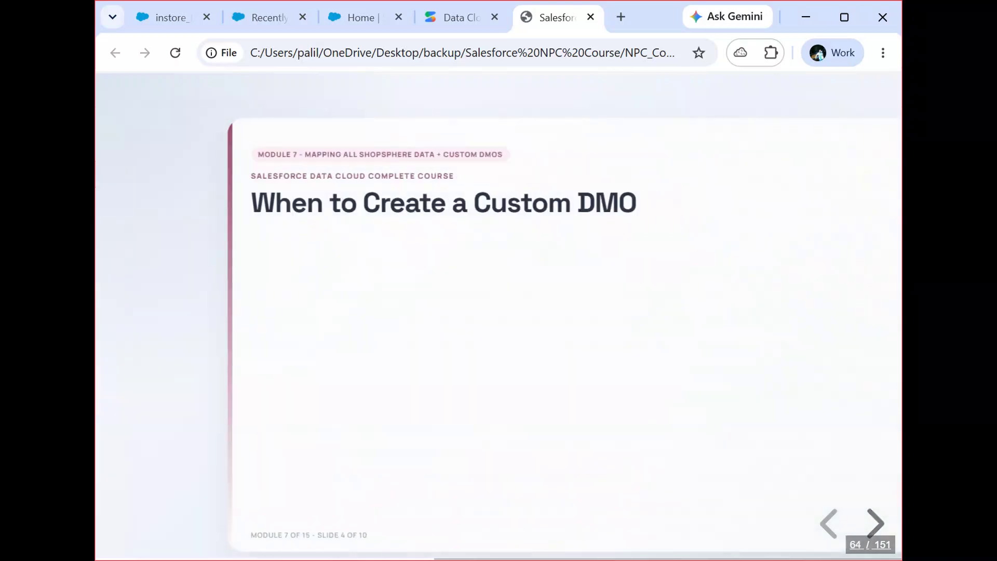
key(alt+Tab)
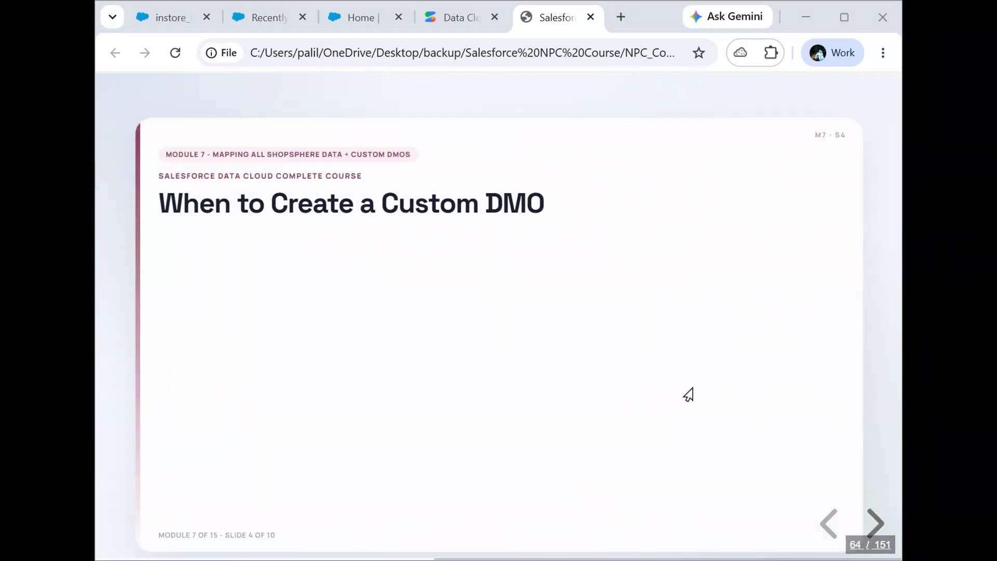
click(687, 394)
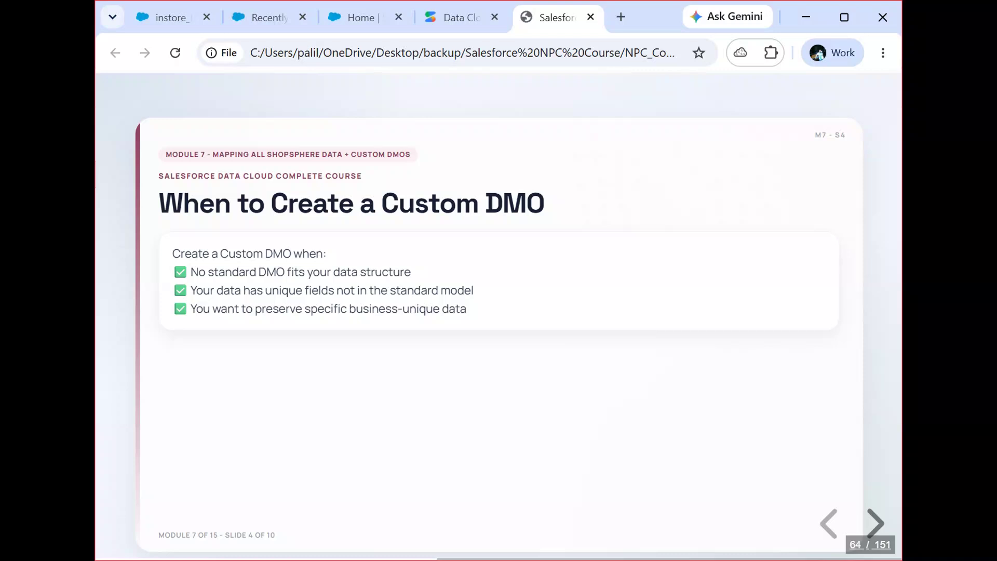
key(Right)
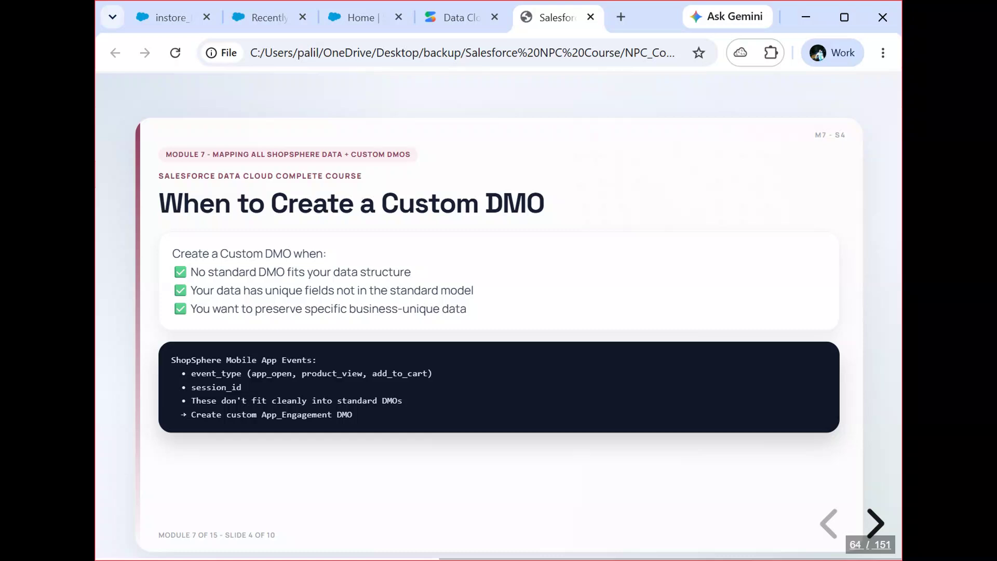
key(alt+Tab)
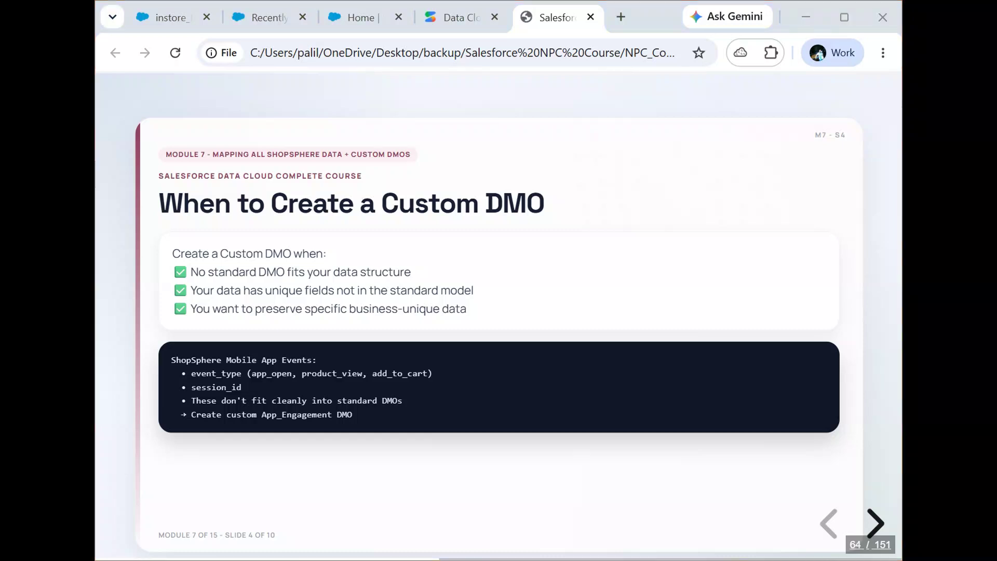
click(665, 496)
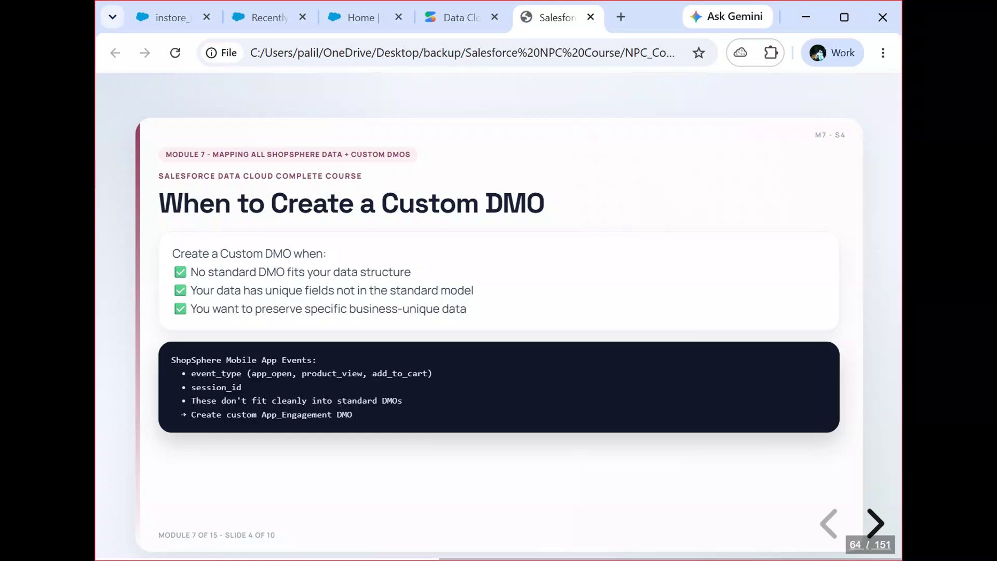
key(Right)
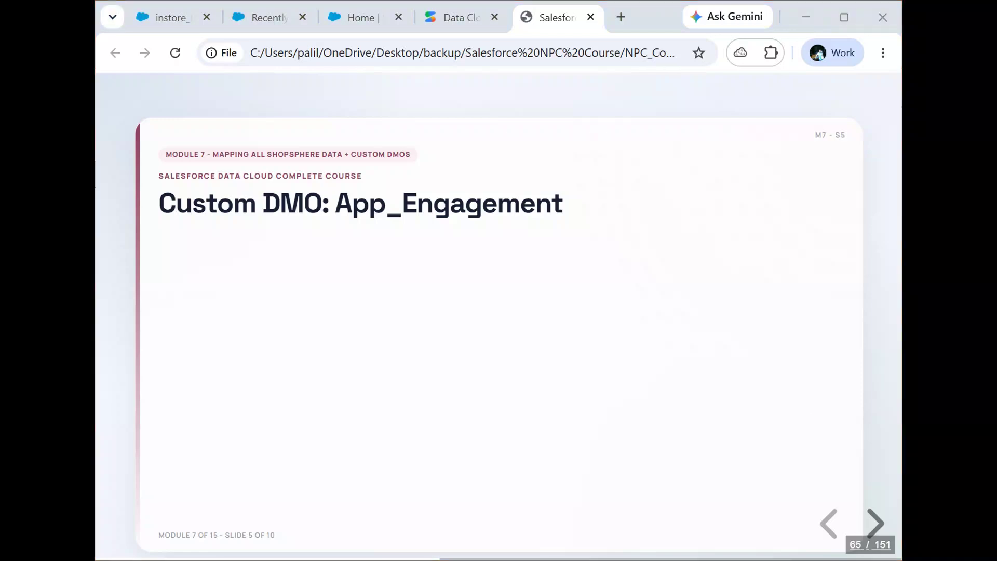
click(587, 395)
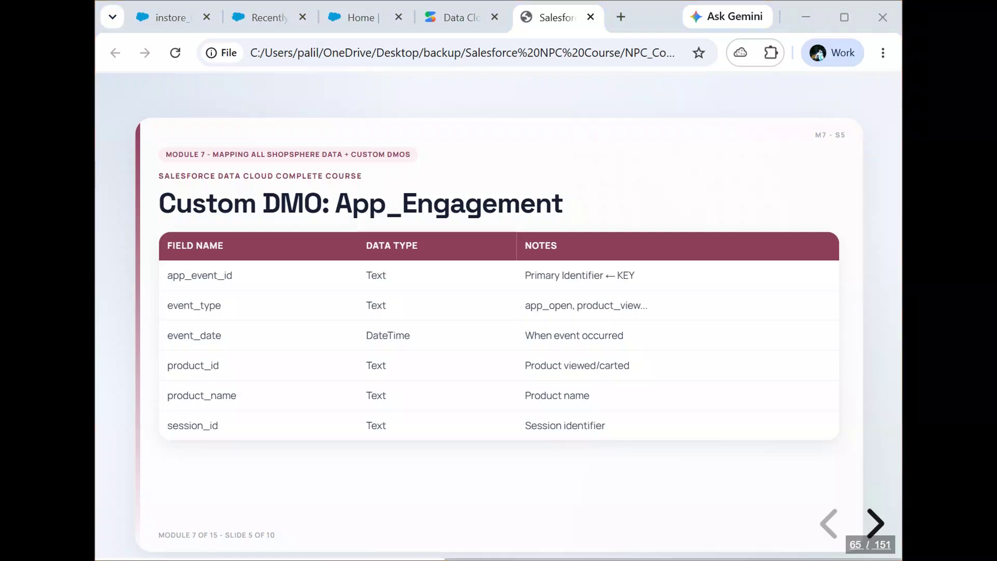
click(621, 489)
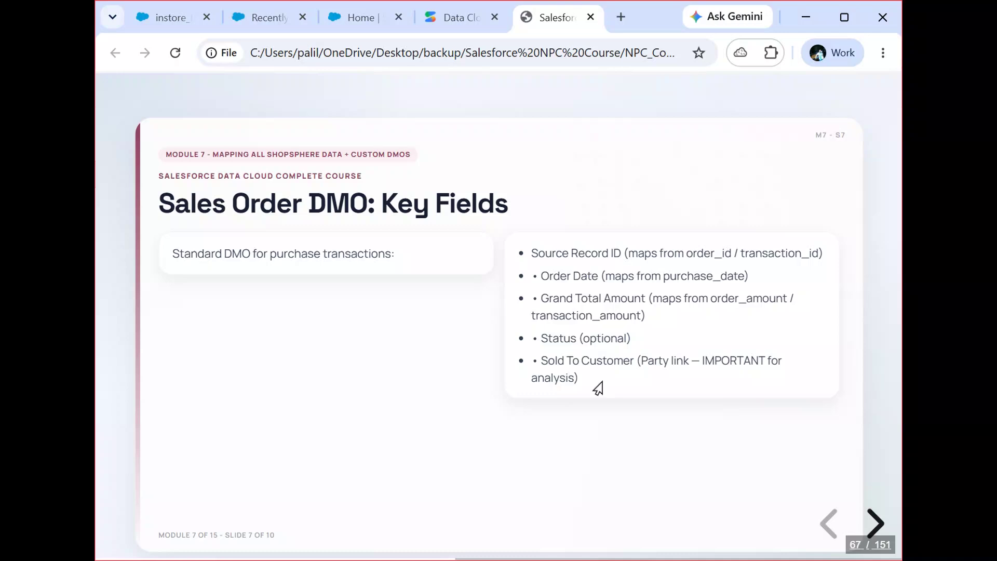
Step: Switch to Salesforce Data Cloud and open the data mappings of the loyalty_members.csv data stream for review
click(244, 17)
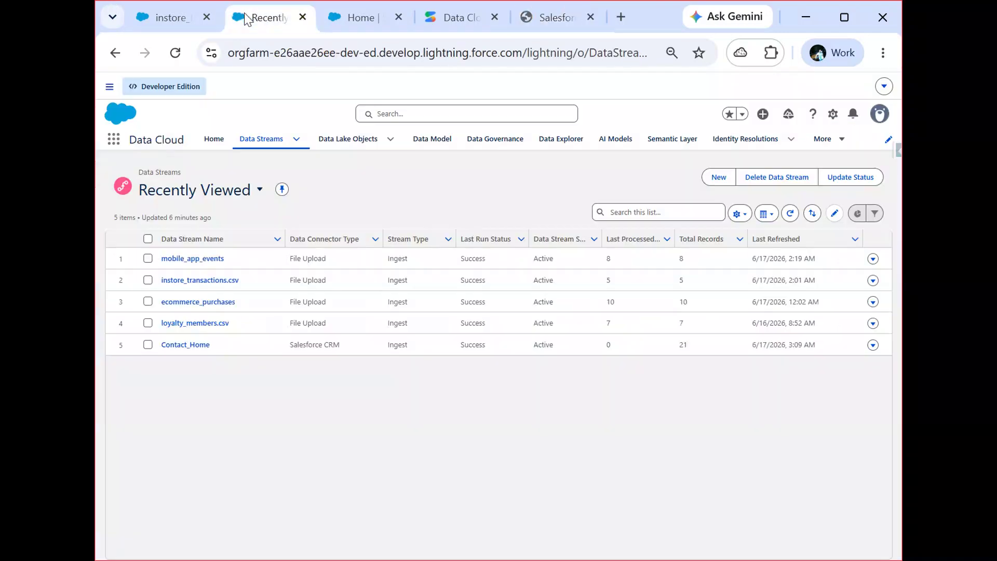
click(243, 141)
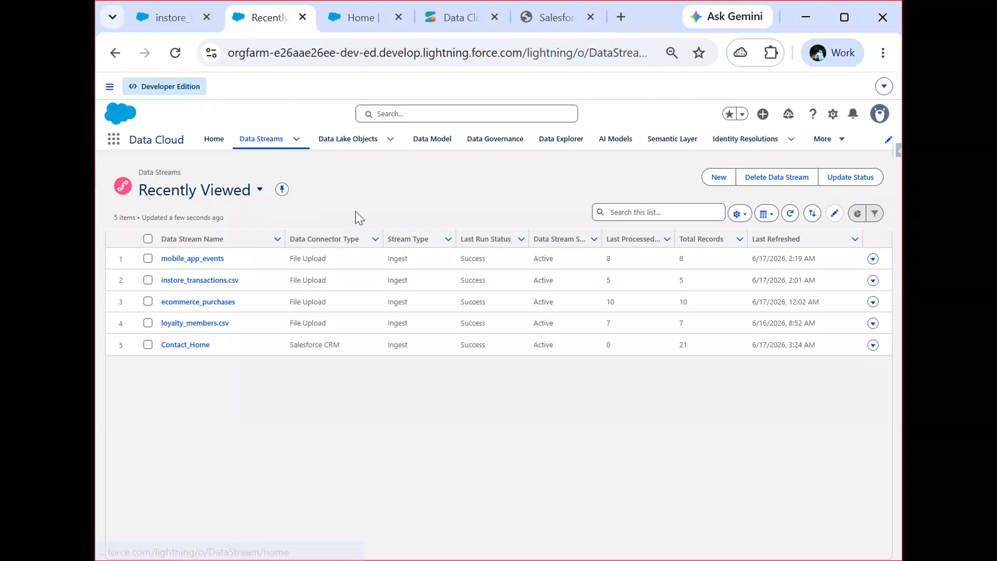
click(195, 324)
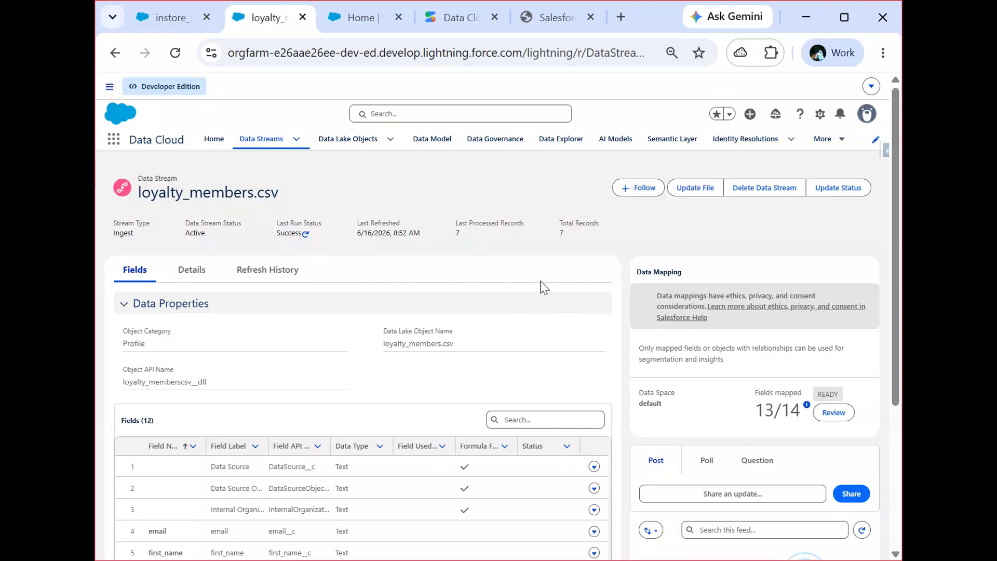
click(830, 413)
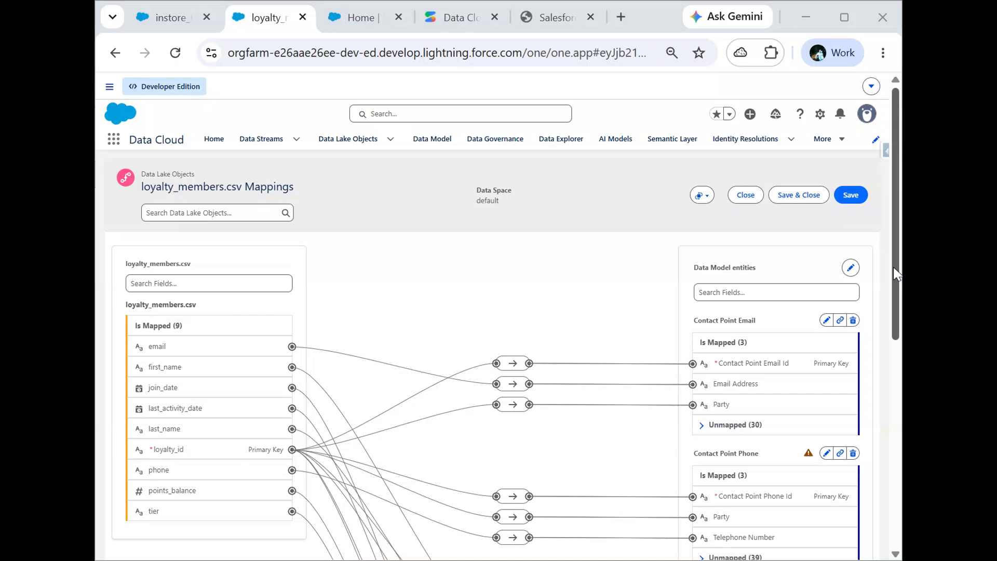
drag(895, 274, 893, 481)
drag(890, 505, 889, 283)
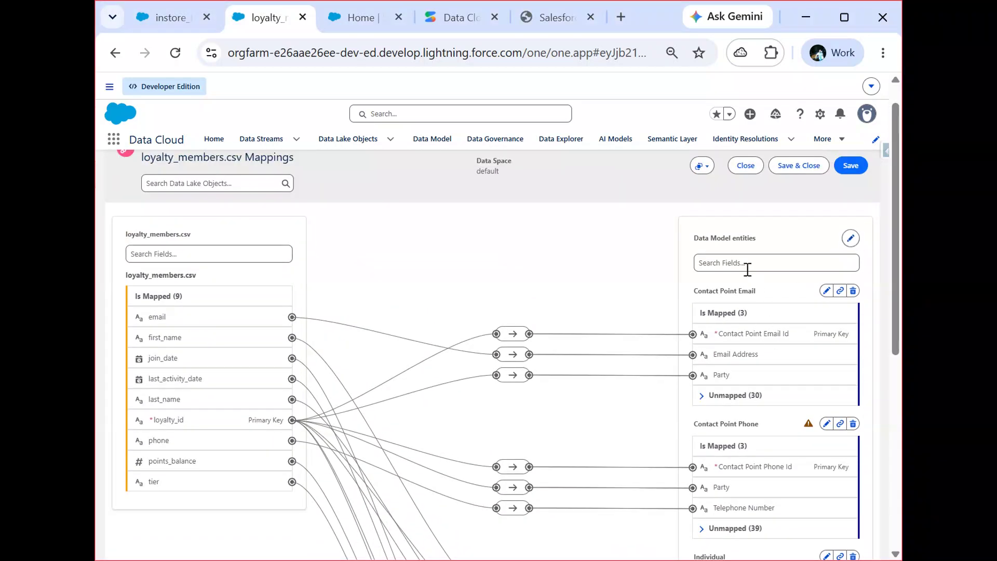
Step: Open the object selection for the data model entities and browse the standard data model objects
click(851, 239)
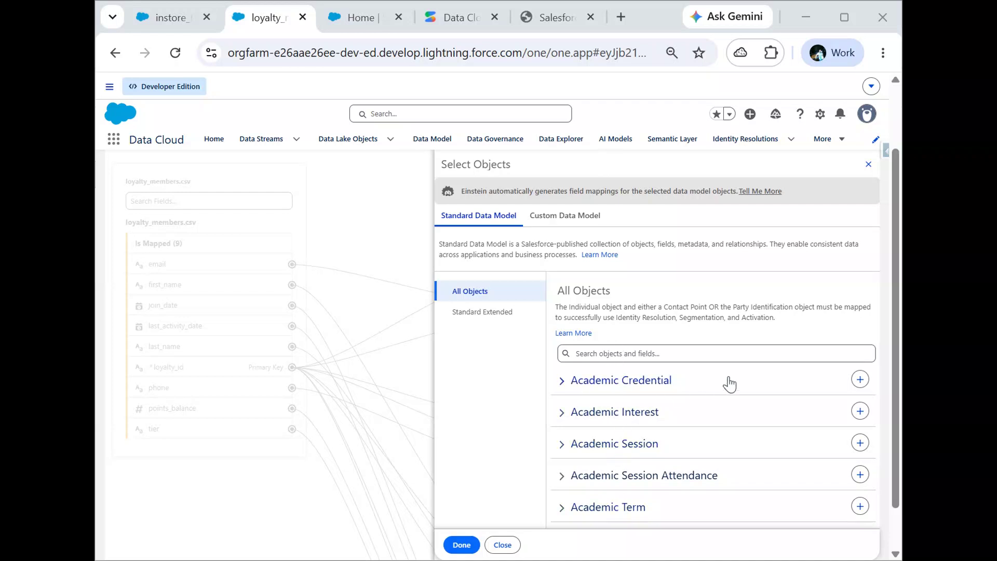
click(756, 353)
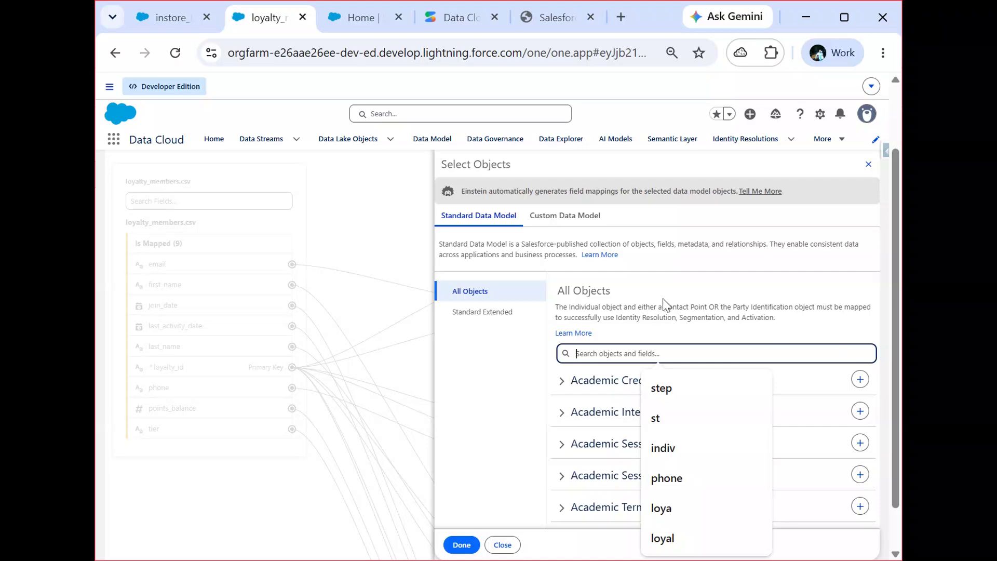
scroll(552, 370, down, 5)
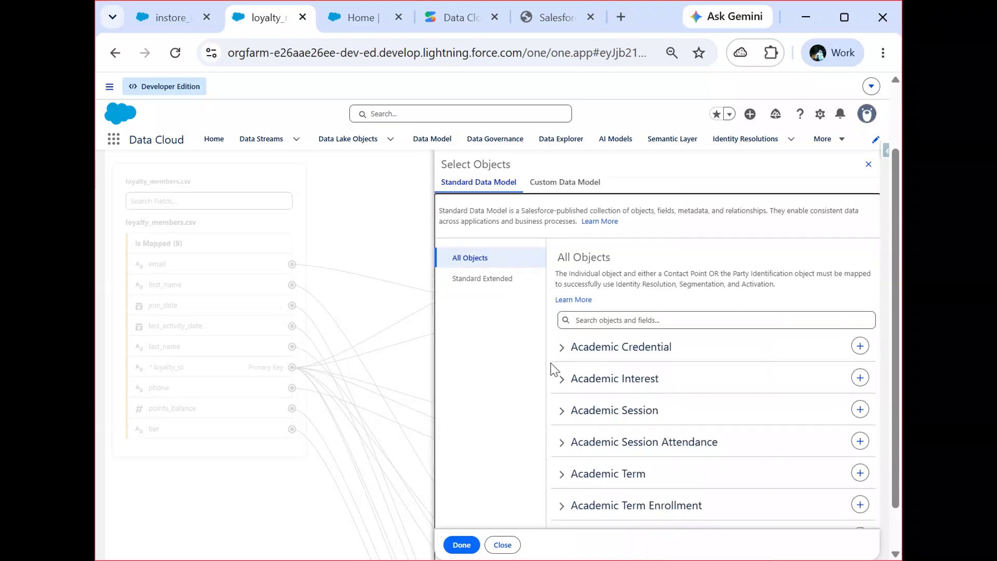
scroll(552, 370, up, 1)
scroll(552, 370, down, 1)
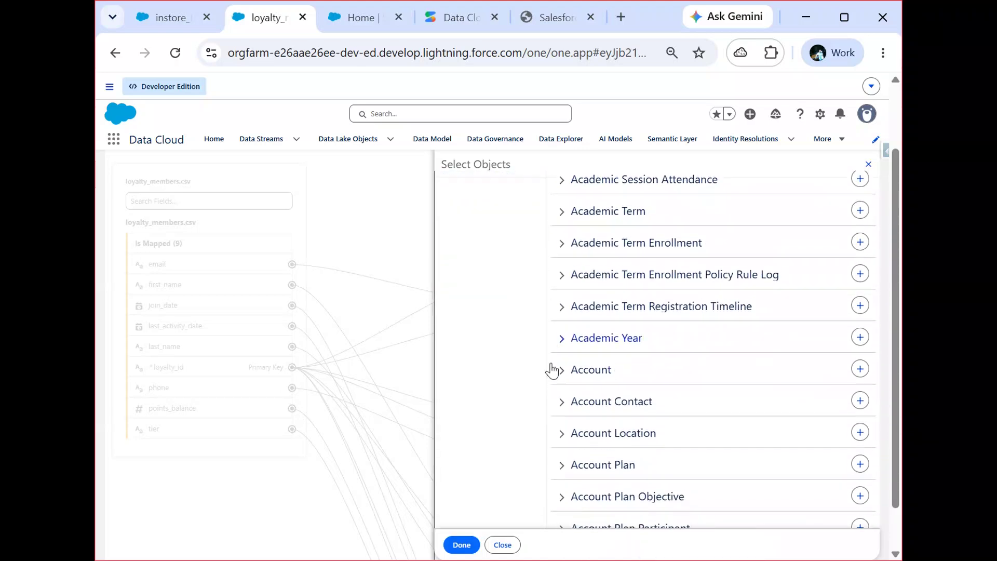
scroll(552, 370, up, 1)
scroll(552, 370, up, 6)
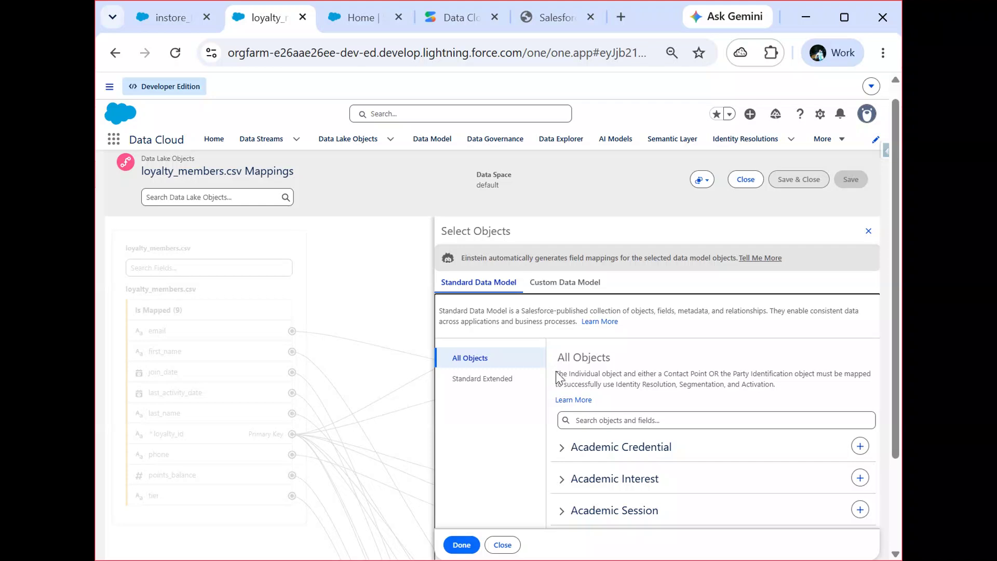
Step: Search the standard data model objects for "sales", browse the matches and close the object selection without adding any
click(619, 422)
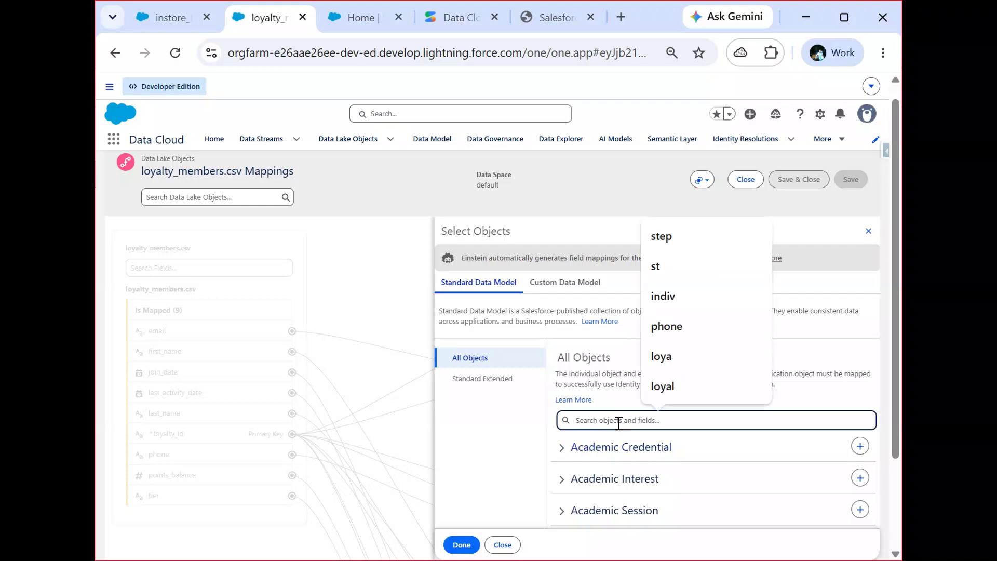
text(sale)
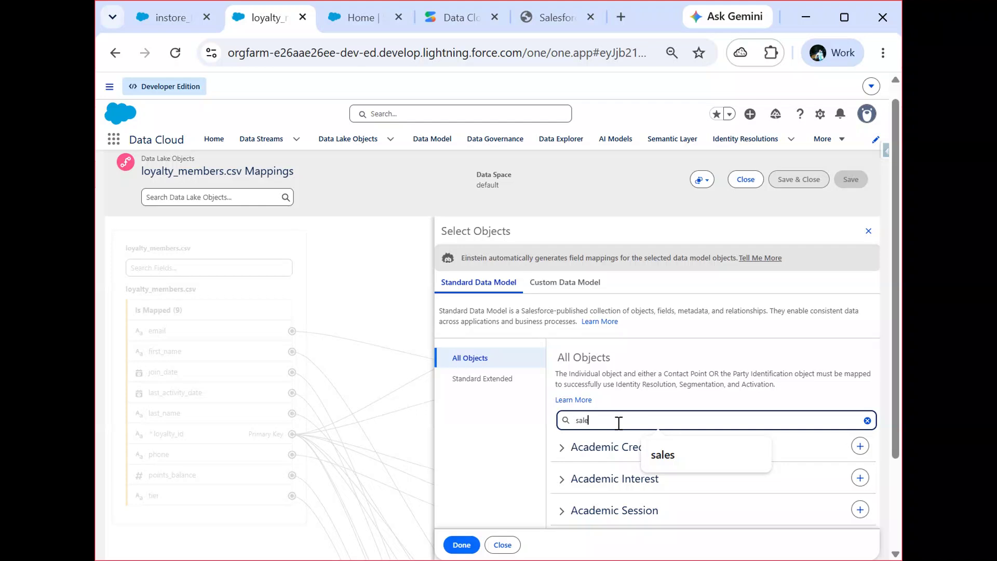
text(s)
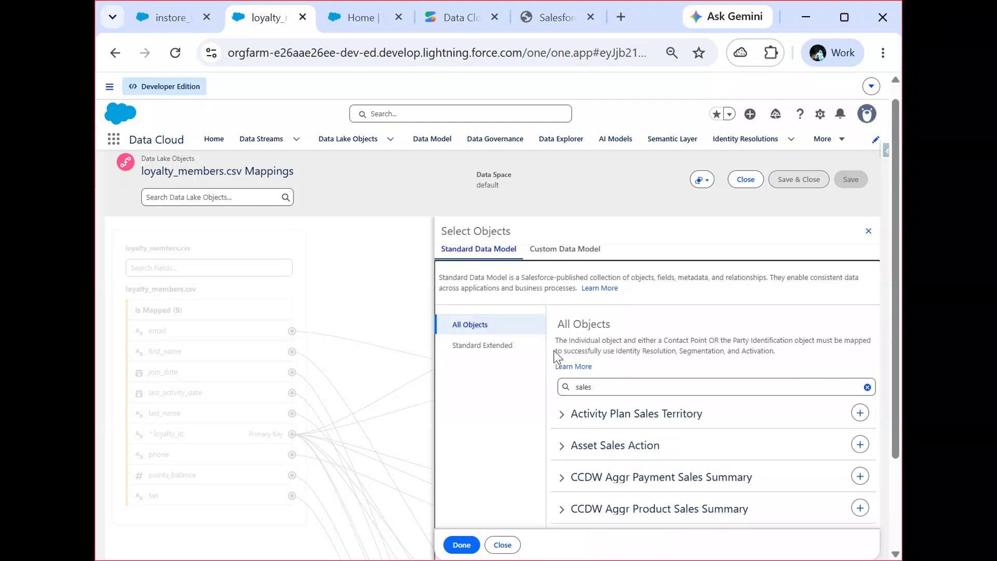
scroll(555, 356, down, 6)
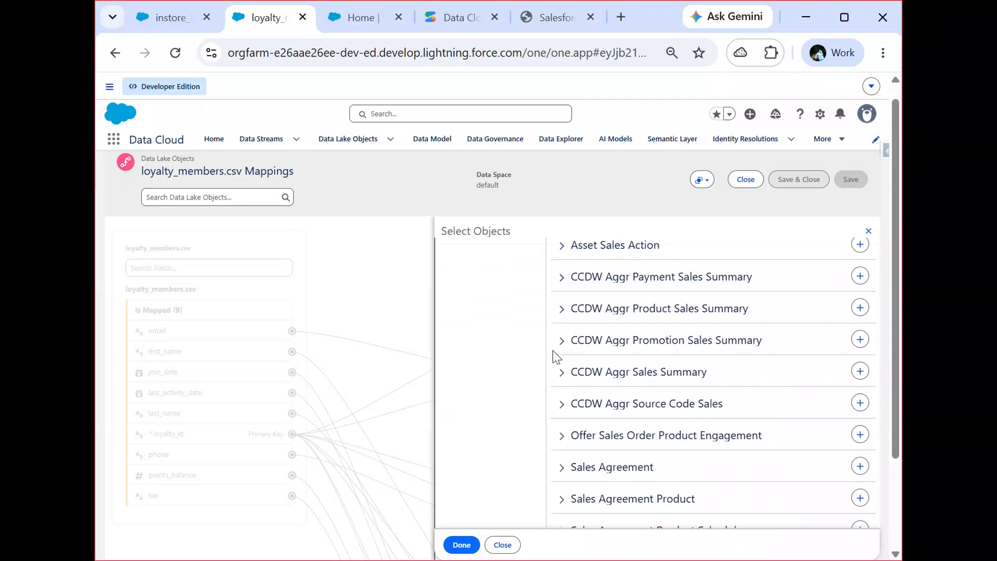
scroll(554, 356, down, 3)
scroll(555, 357, up, 8)
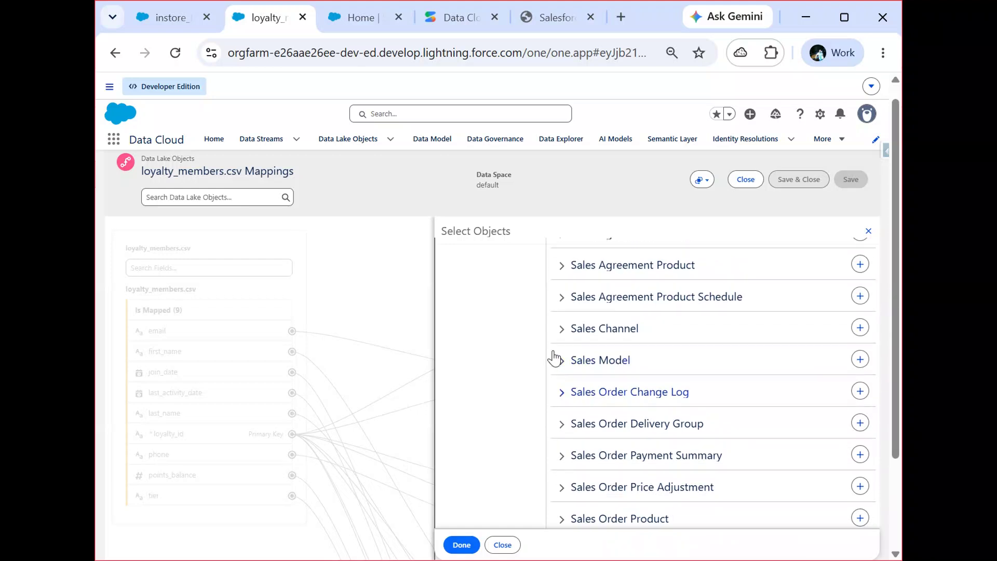
click(502, 545)
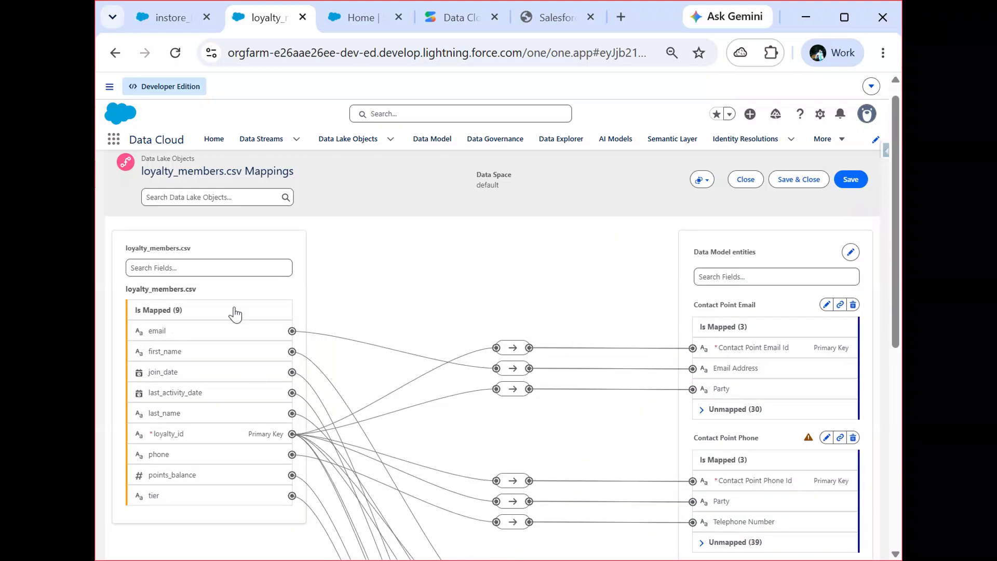
Step: Examine how the email, first_name and loyalty_id fields map to the Contact Point Email, Contact Point Phone and Individual objects
click(244, 332)
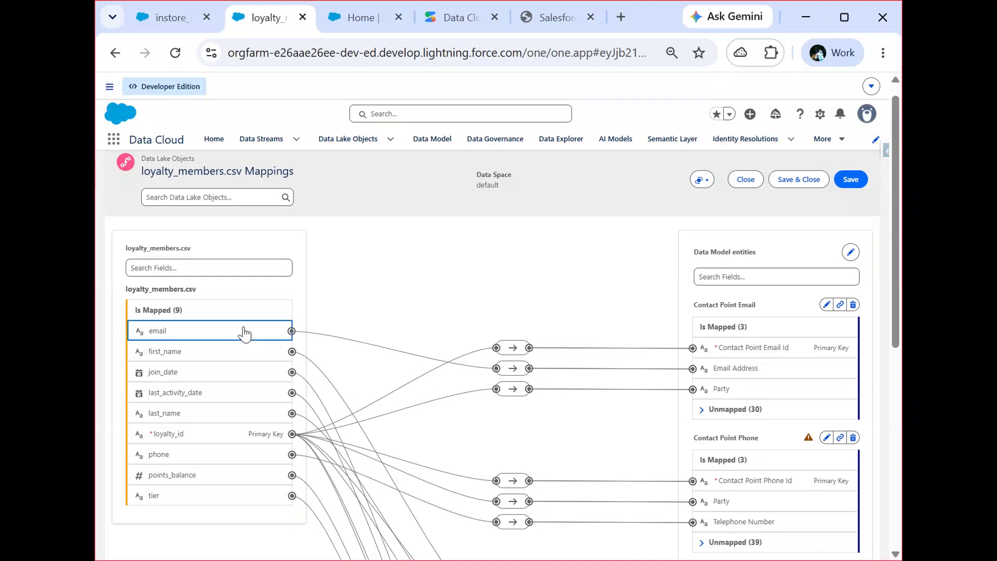
click(328, 335)
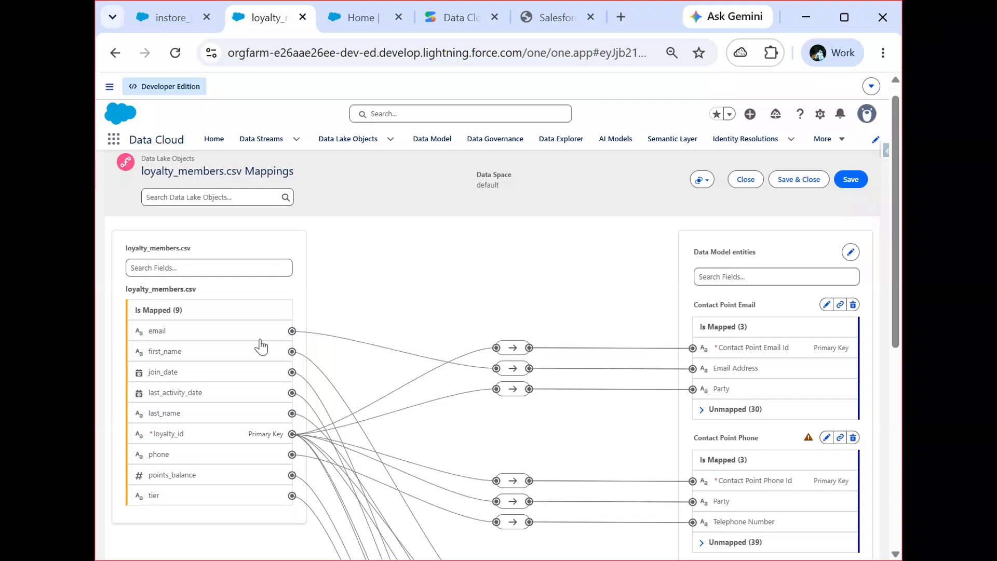
click(256, 352)
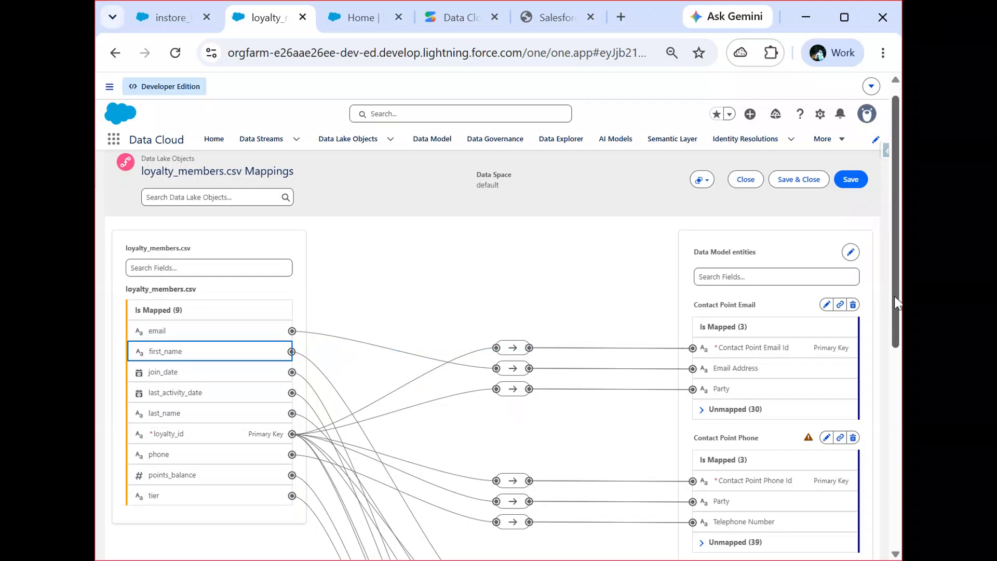
scroll(895, 303, down, 3)
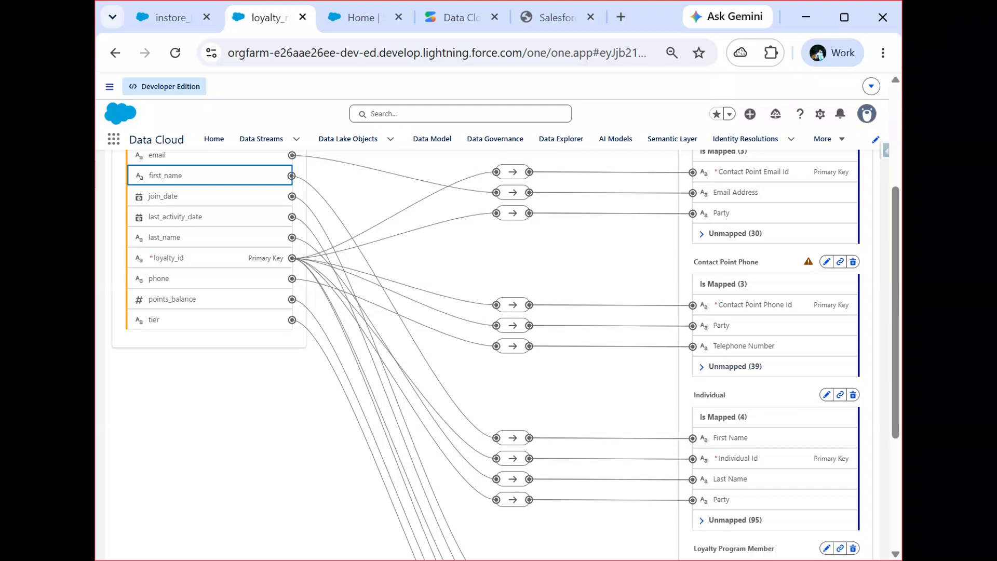
click(210, 257)
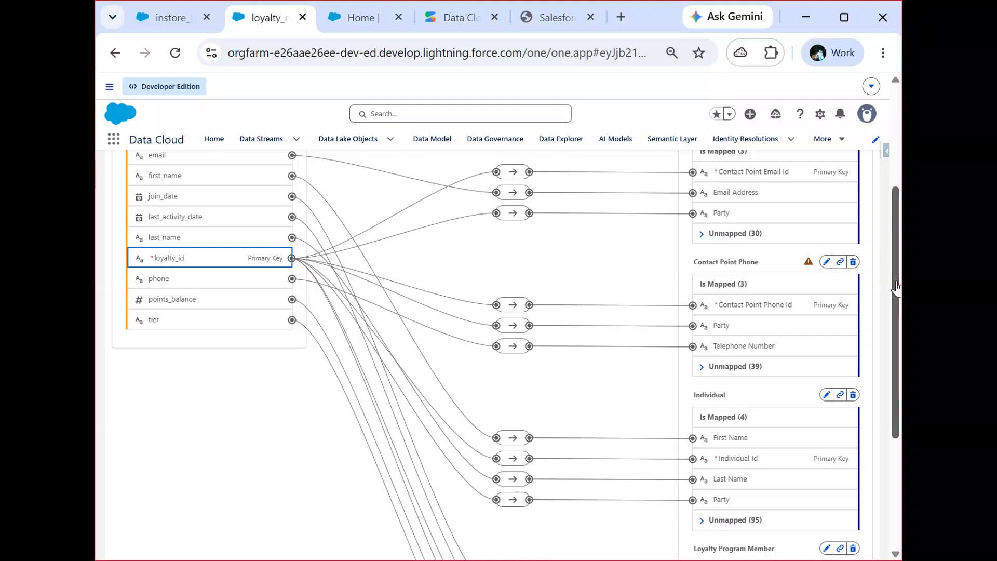
drag(897, 286, 897, 244)
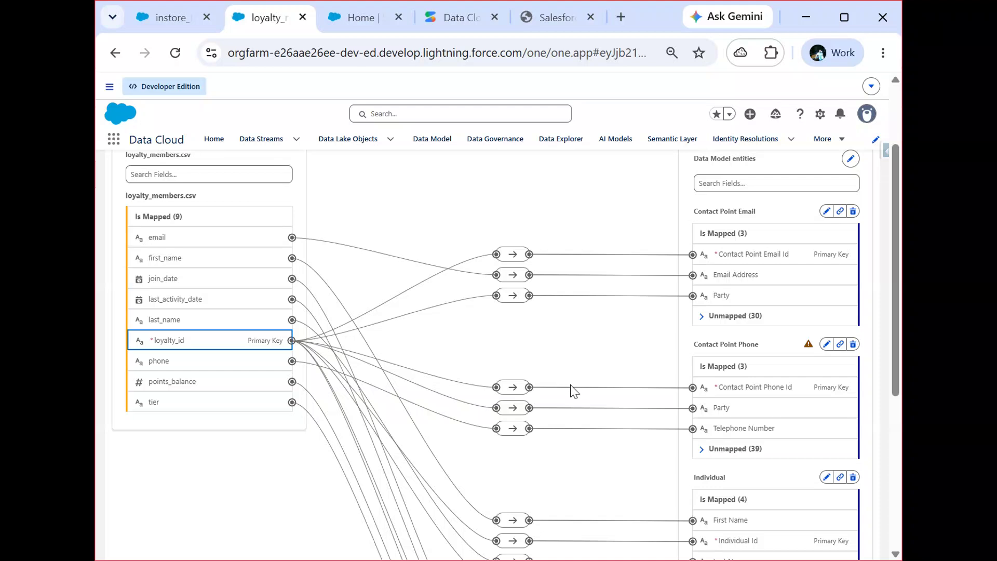
Step: Inspect the mapping to Contact Point Phone Id and the mappings to Enrollment Date and Party on Loyalty Program Member, without deleting any
click(509, 387)
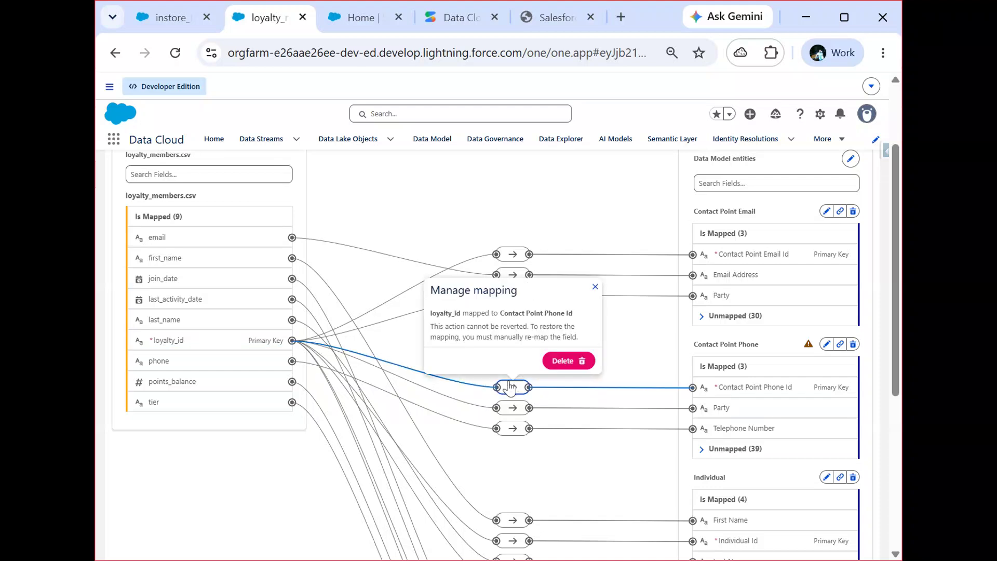
click(595, 287)
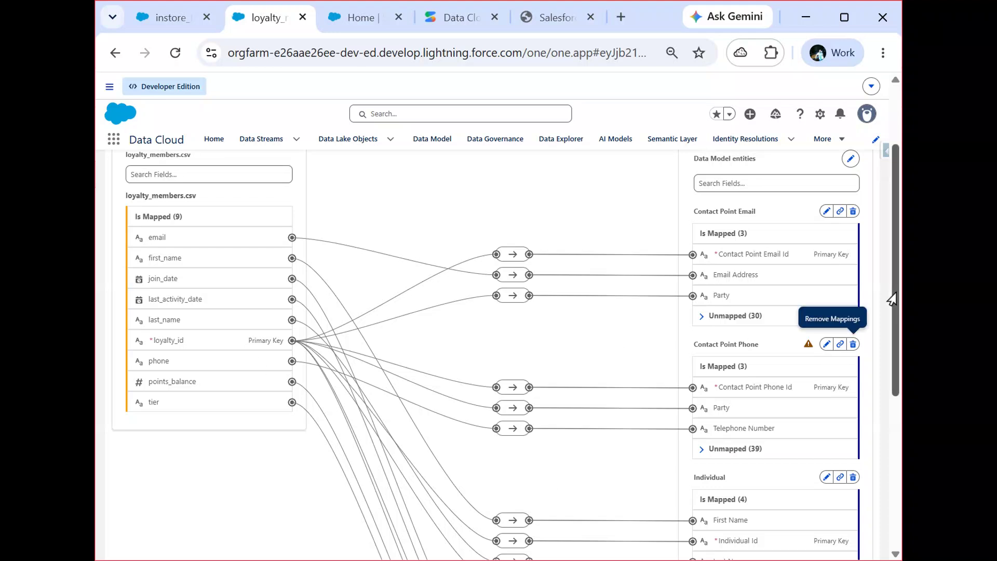
scroll(892, 299, down, 5)
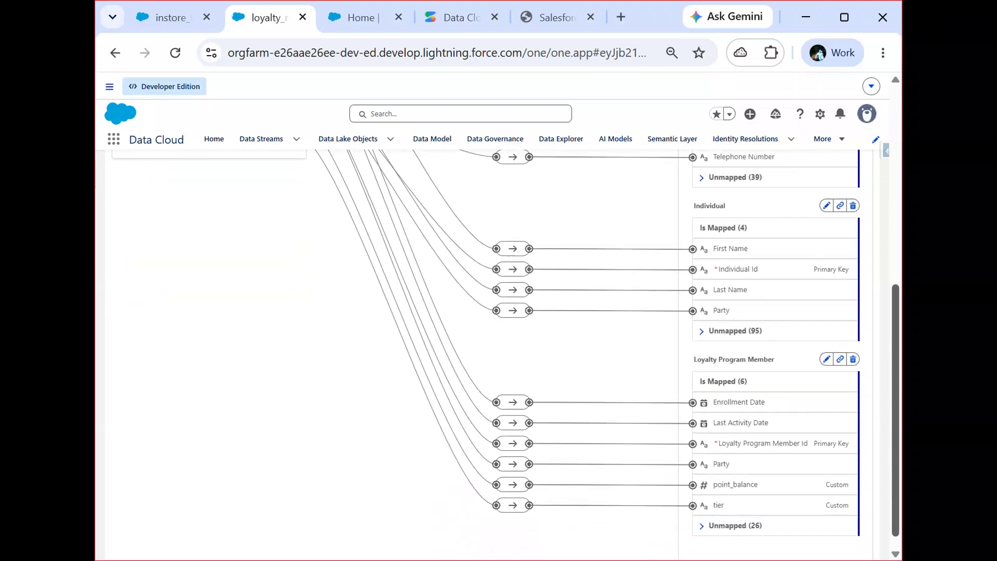
scroll(892, 311, down, 1)
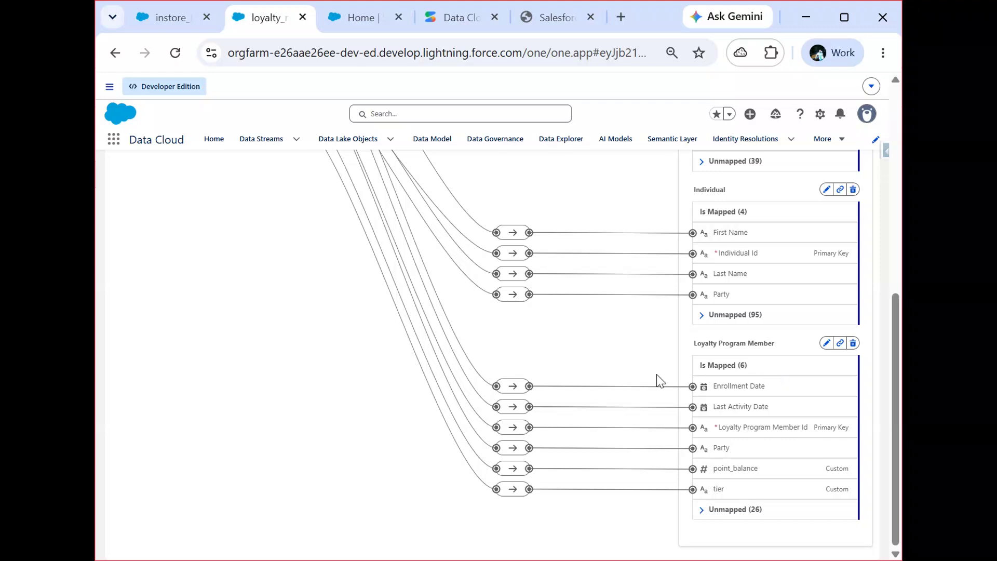
click(514, 386)
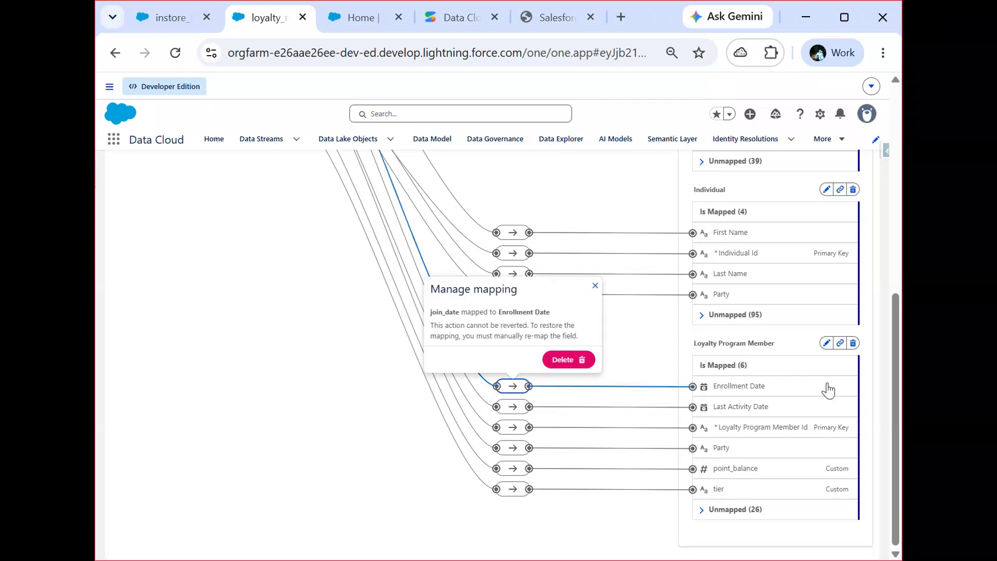
click(595, 287)
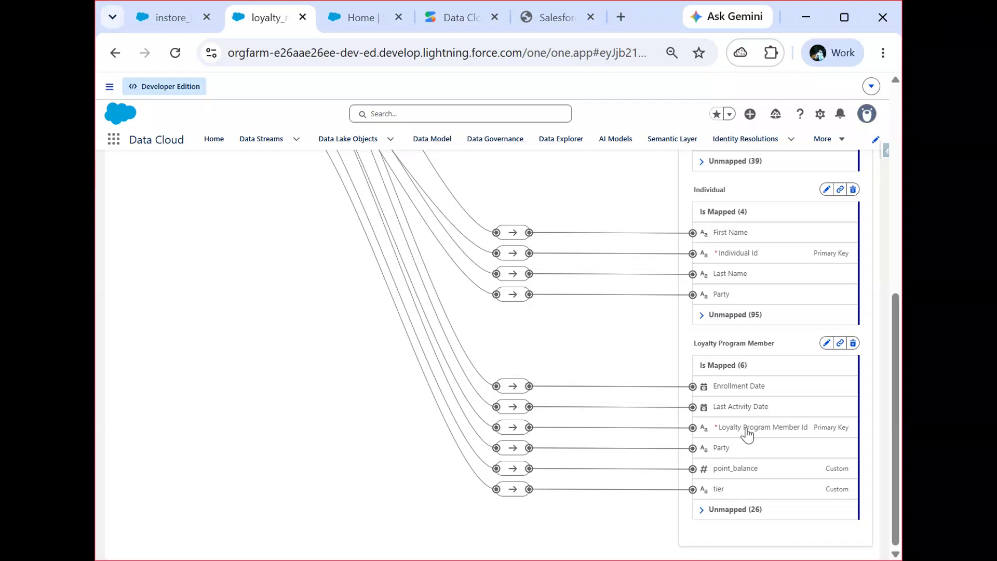
click(509, 448)
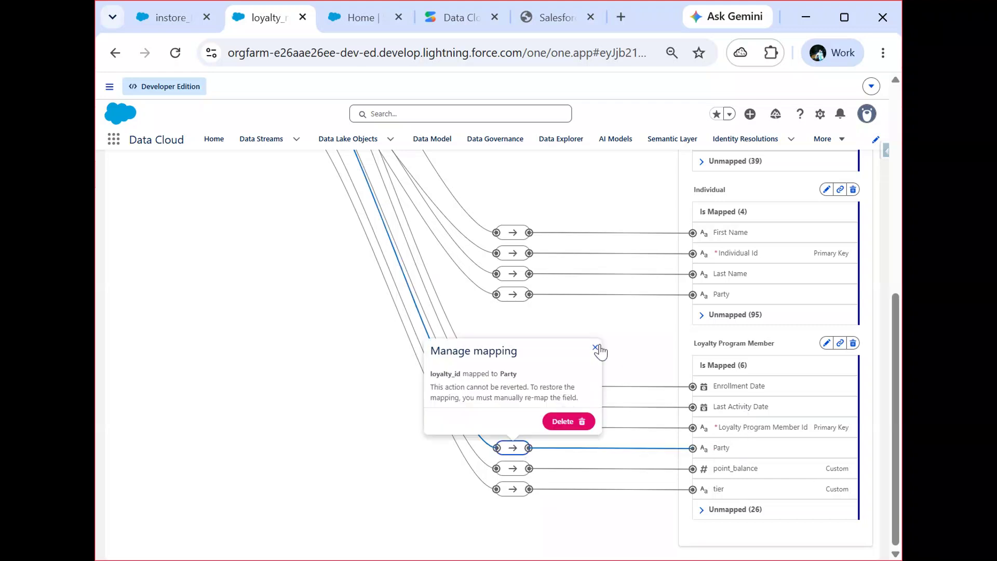
click(594, 348)
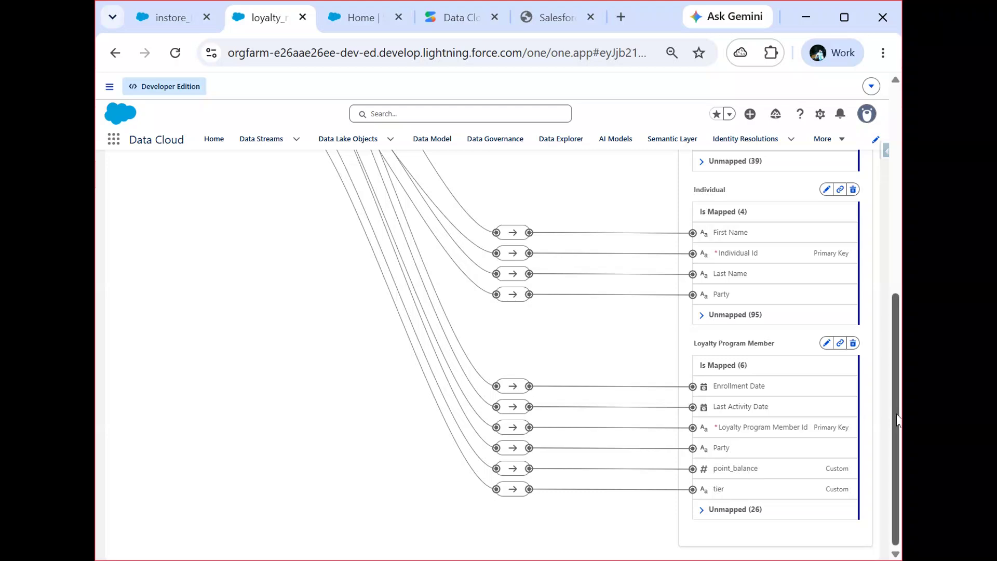
Step: Expand the unmapped Loyalty Program Member fields, view the data type options for a new field, and close the form without adding one
drag(899, 419, 867, 248)
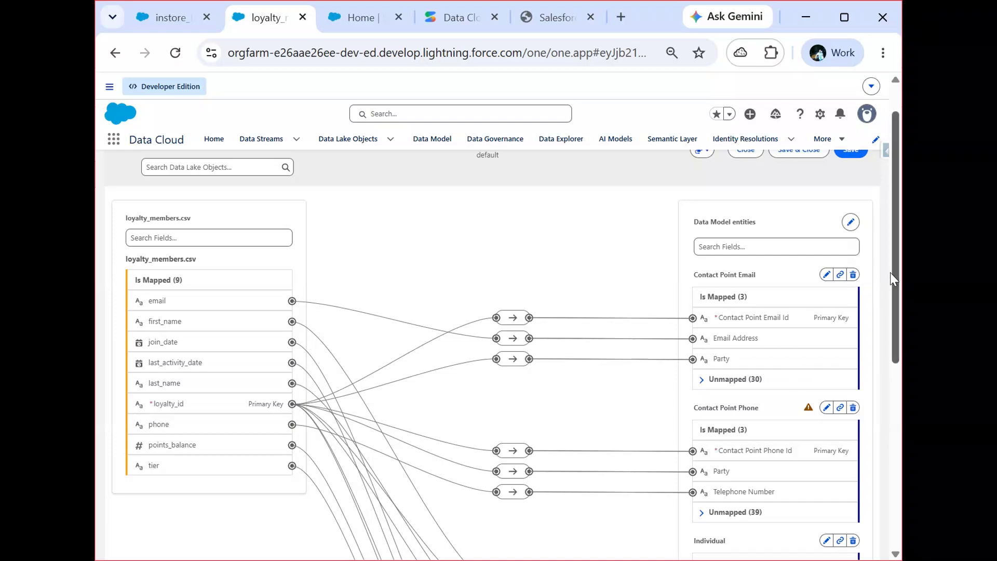
drag(897, 283, 895, 503)
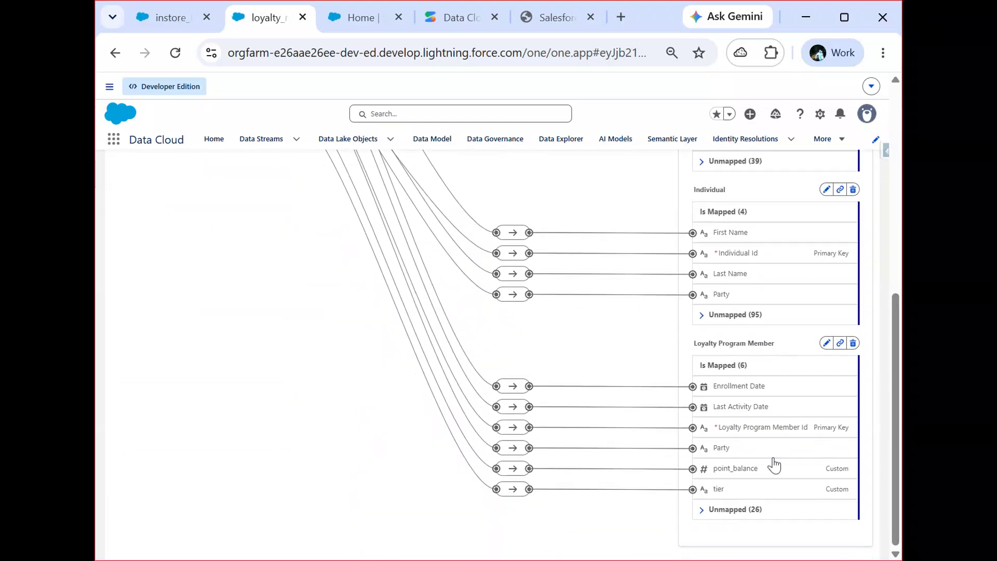
click(704, 520)
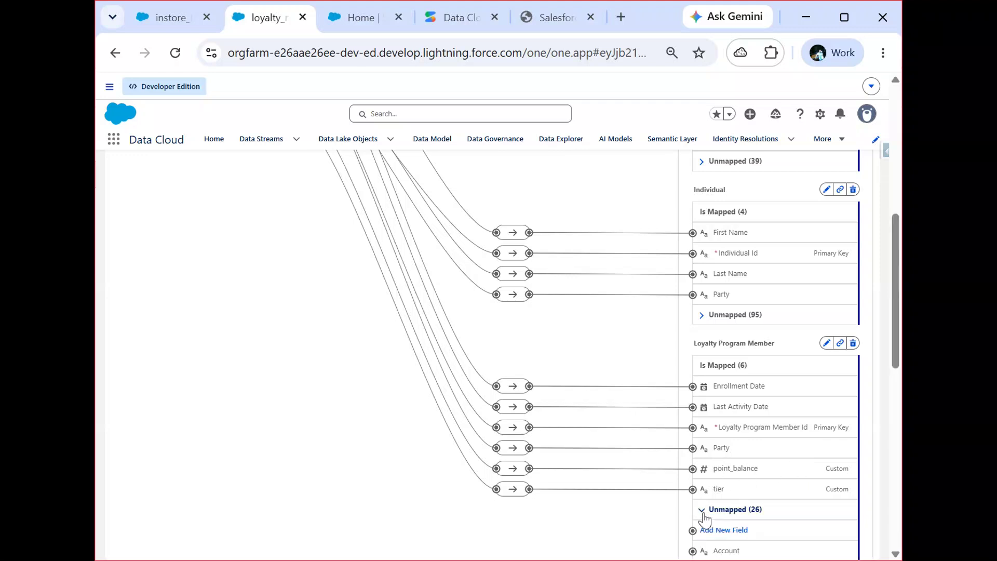
click(717, 530)
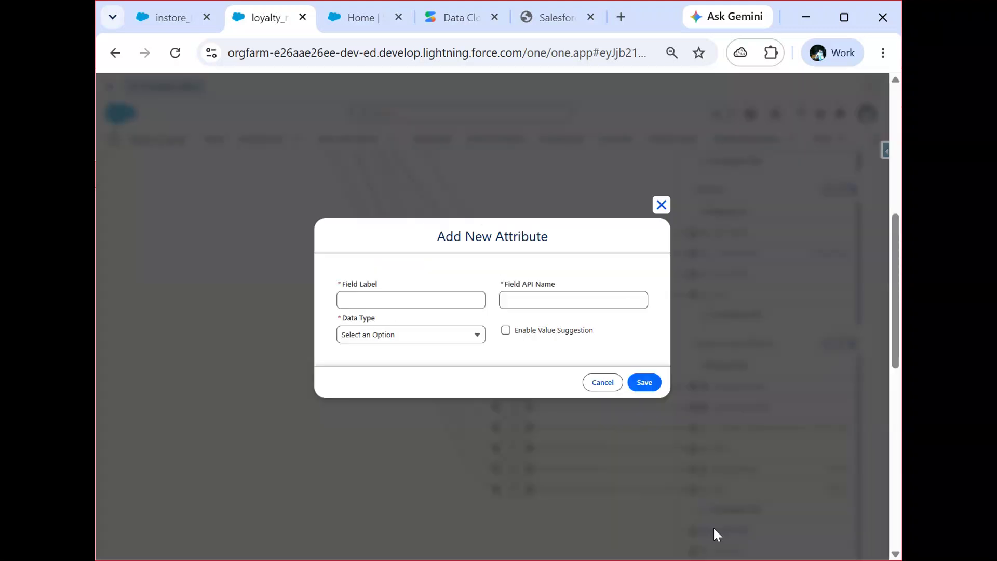
click(478, 335)
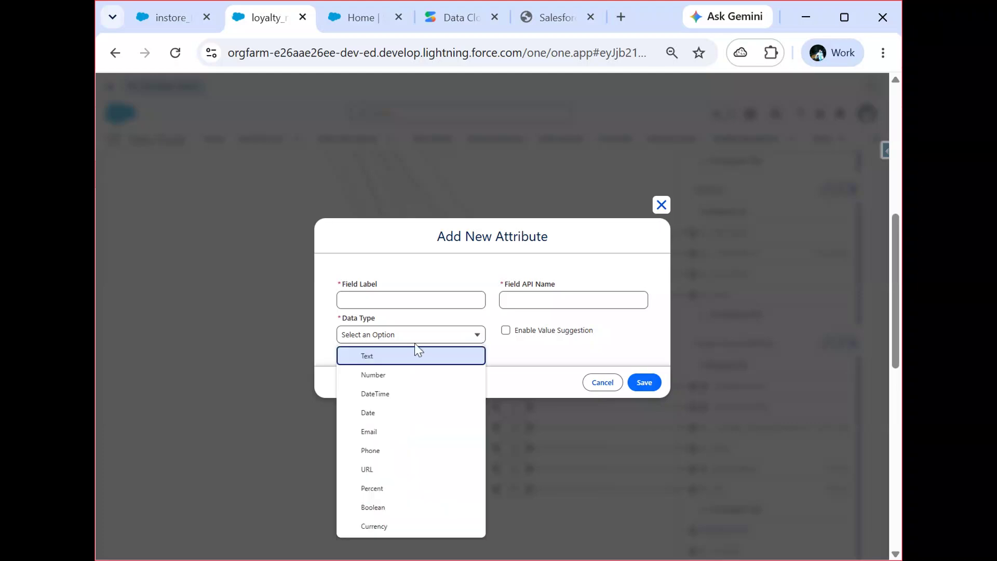
click(662, 205)
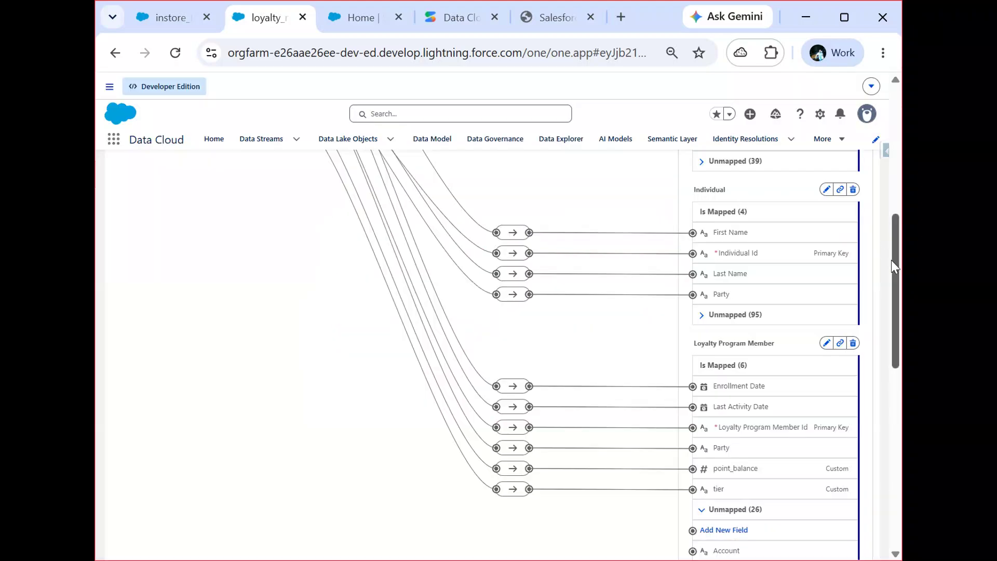
drag(892, 260, 882, 166)
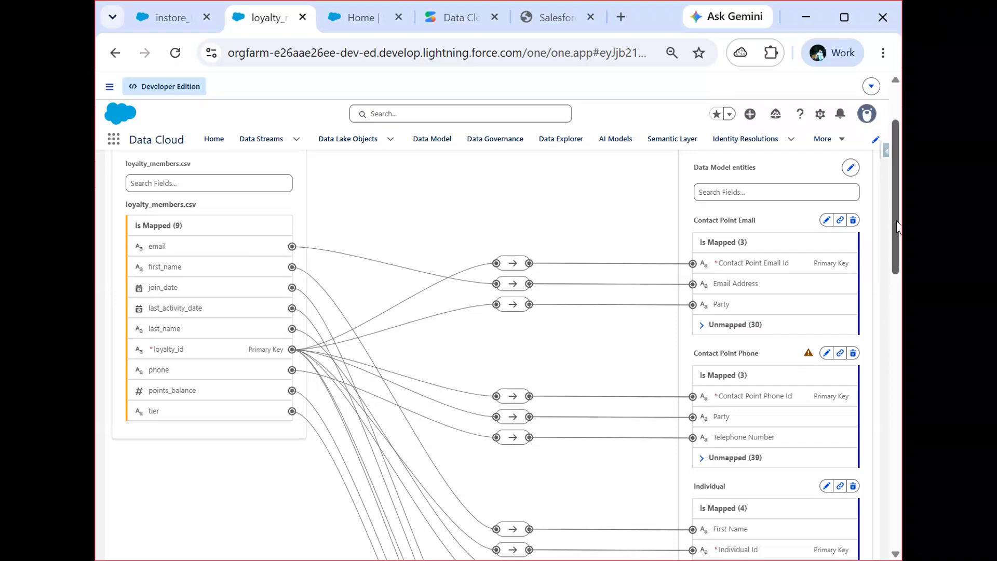
drag(898, 227, 891, 167)
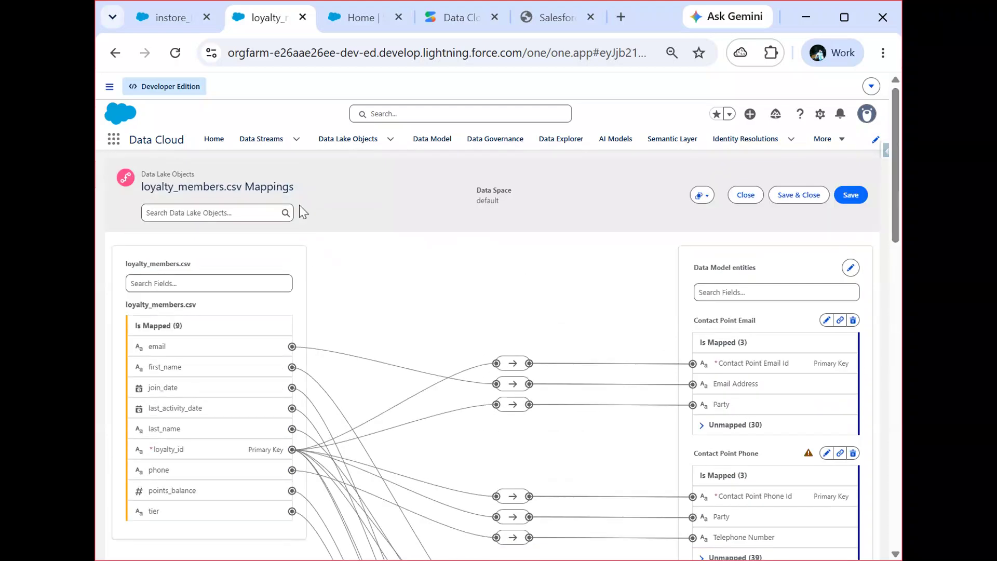
Step: Return to the data streams list and open the data mappings of mobile_app_events for review
click(249, 148)
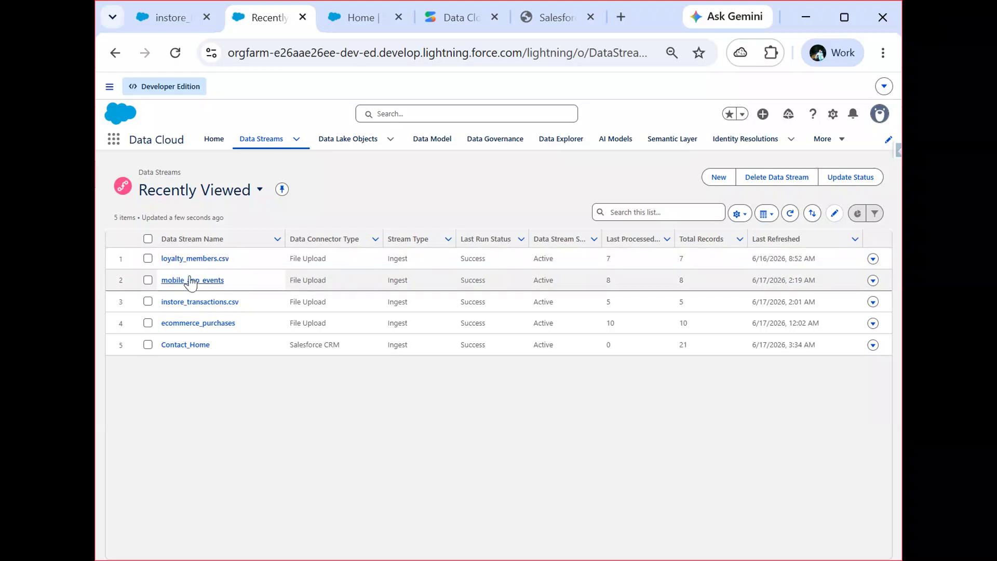
click(190, 281)
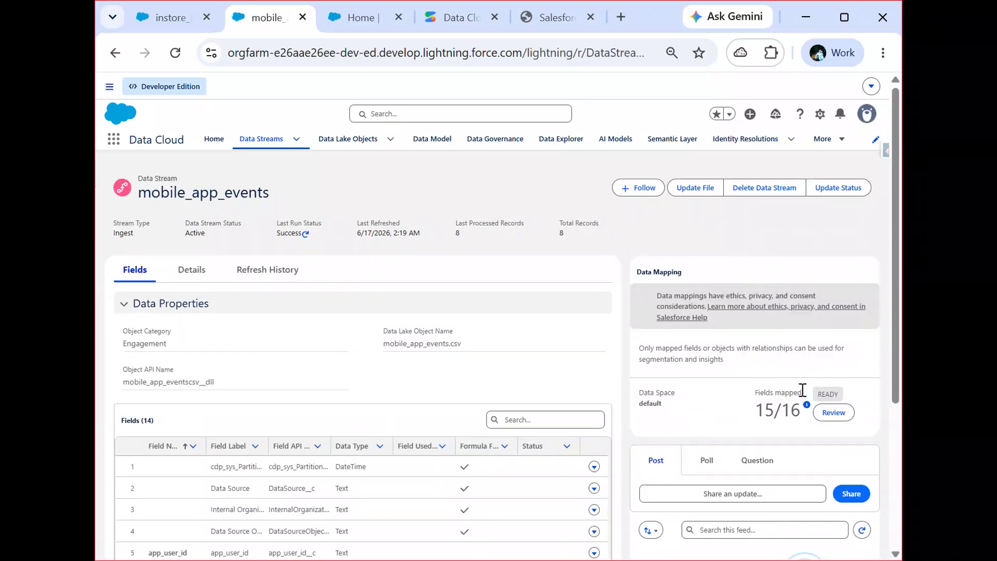
click(830, 411)
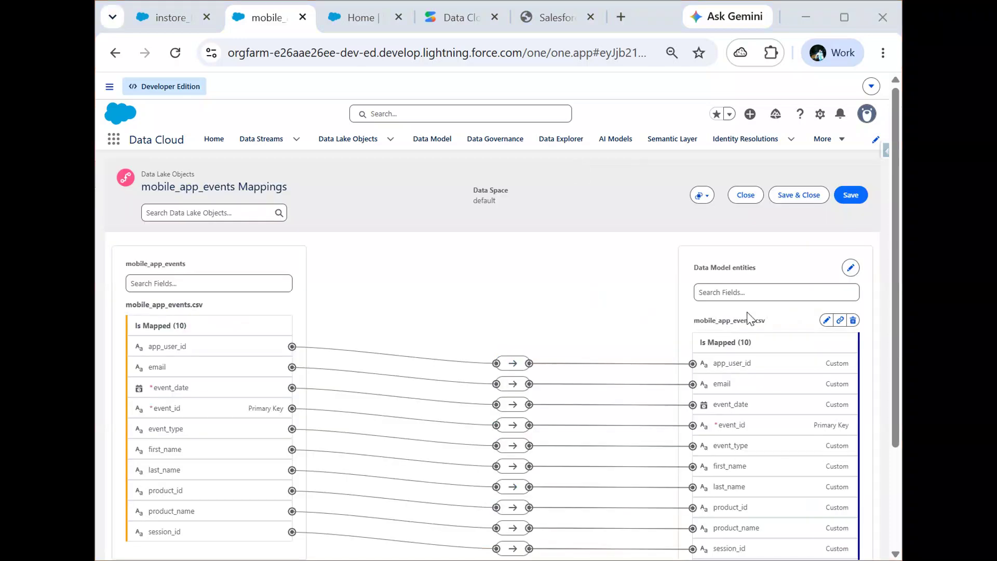
Step: Examine the custom data model object mobile_app_events.csv and its fields in the object selection, and close the selection without changes
click(851, 268)
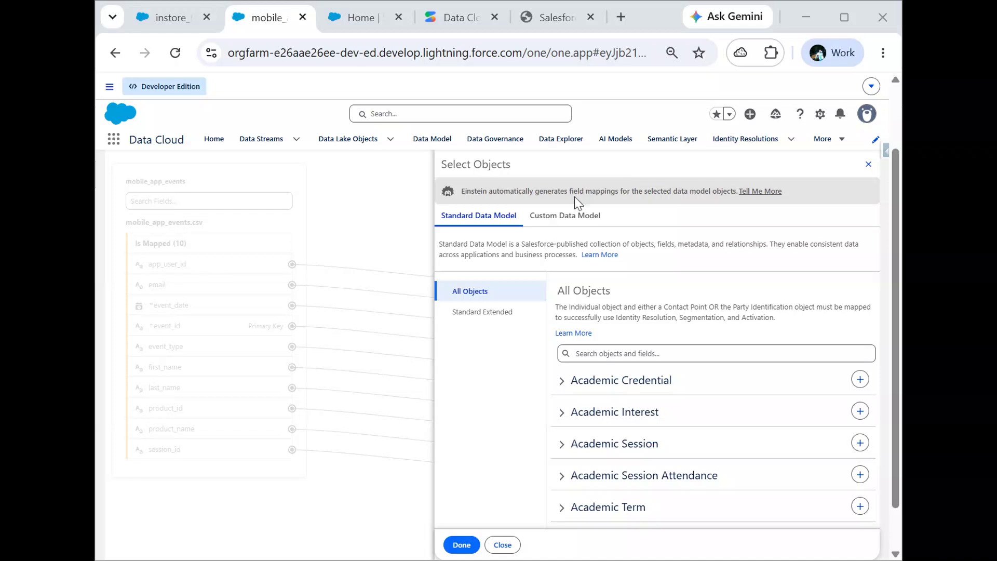
click(570, 216)
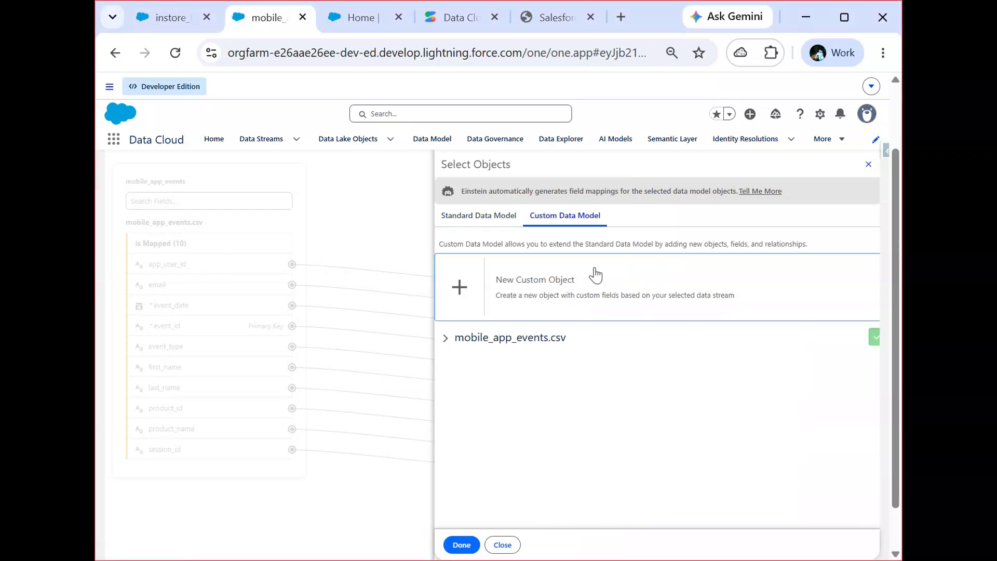
click(447, 340)
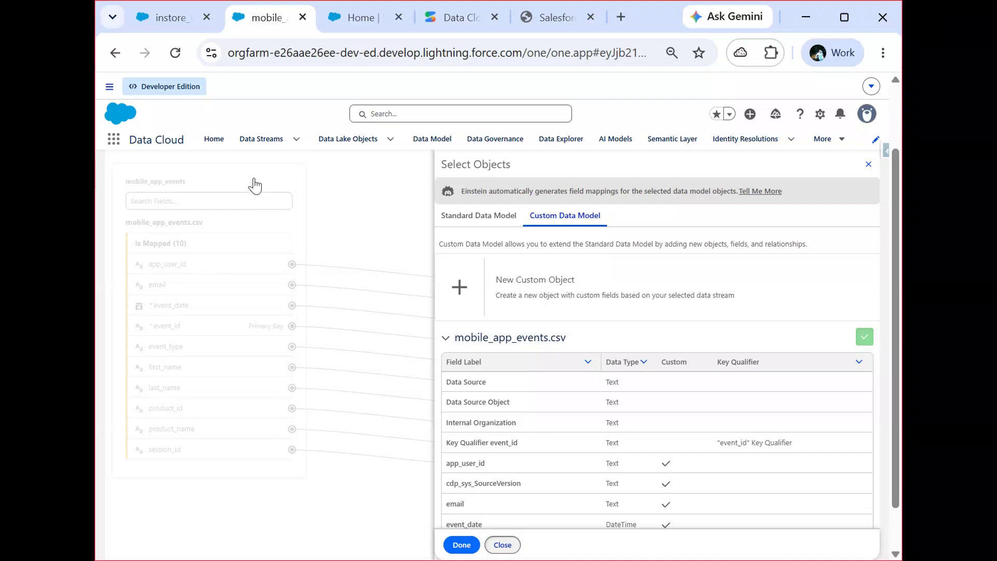
click(502, 545)
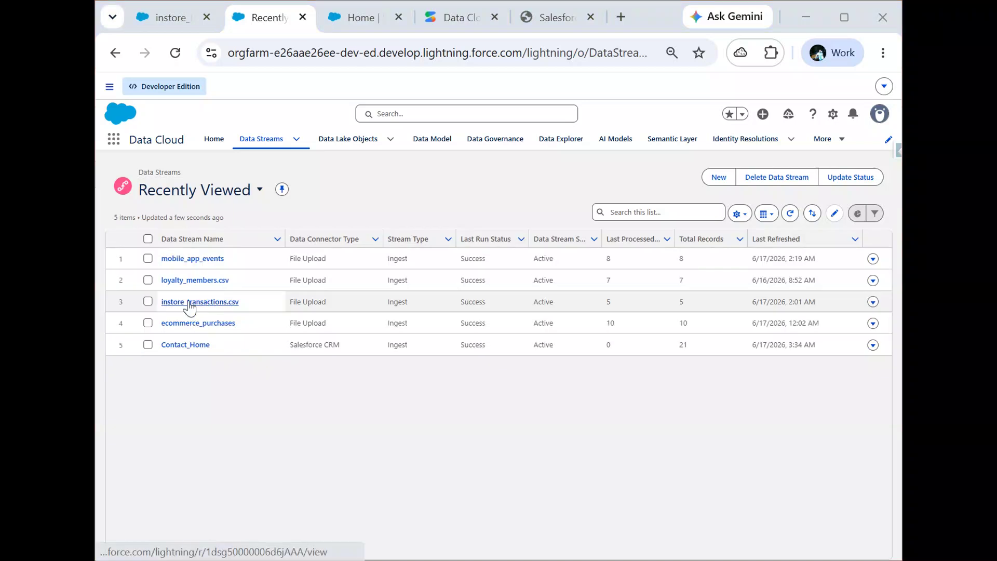
Step: Open the data mappings of the instore_transactions.csv data stream for review
click(190, 301)
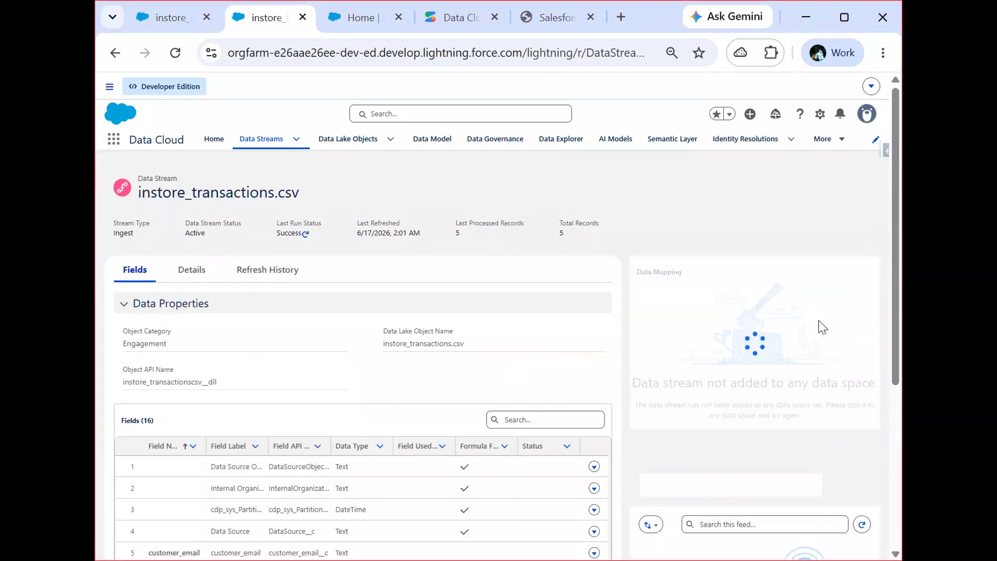
click(830, 413)
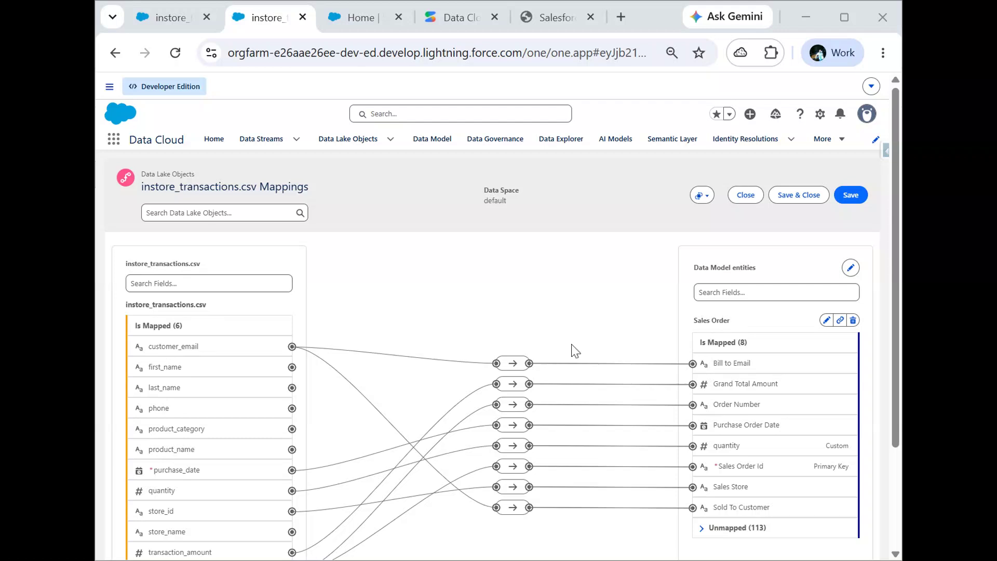
Step: Inspect how customer_email maps to the Bill to Email and Sold To Customer fields of the Sales Order object
click(513, 363)
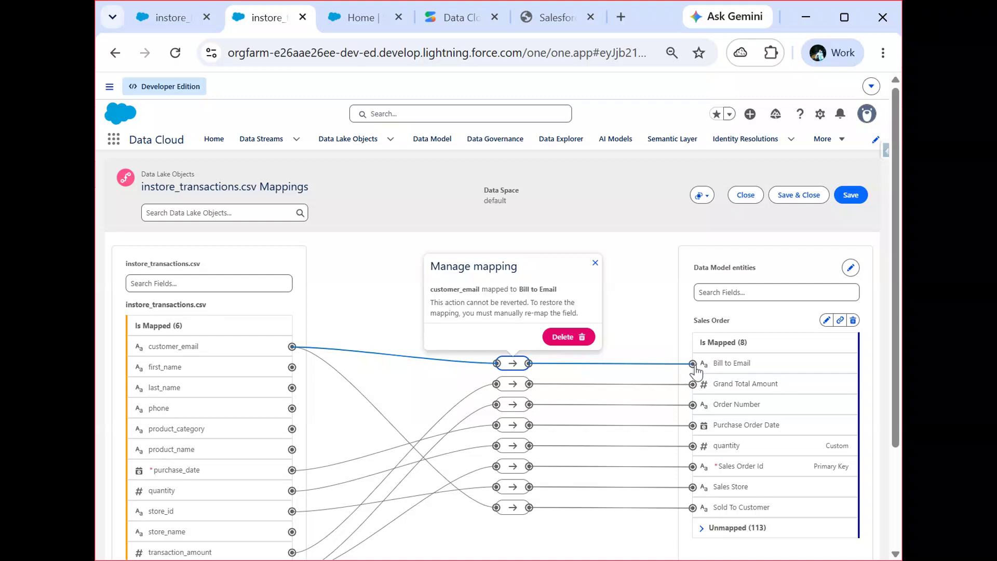
click(454, 431)
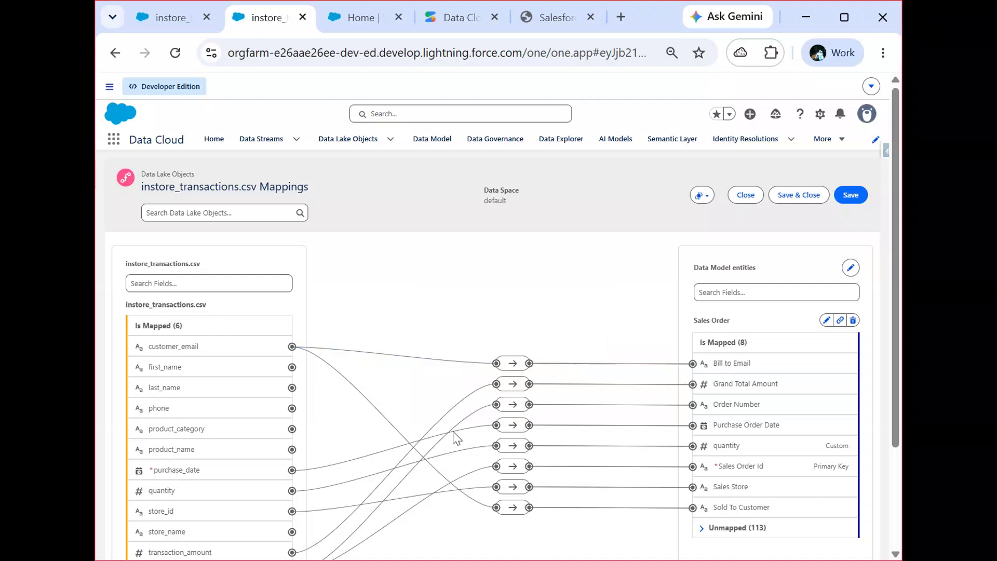
click(506, 511)
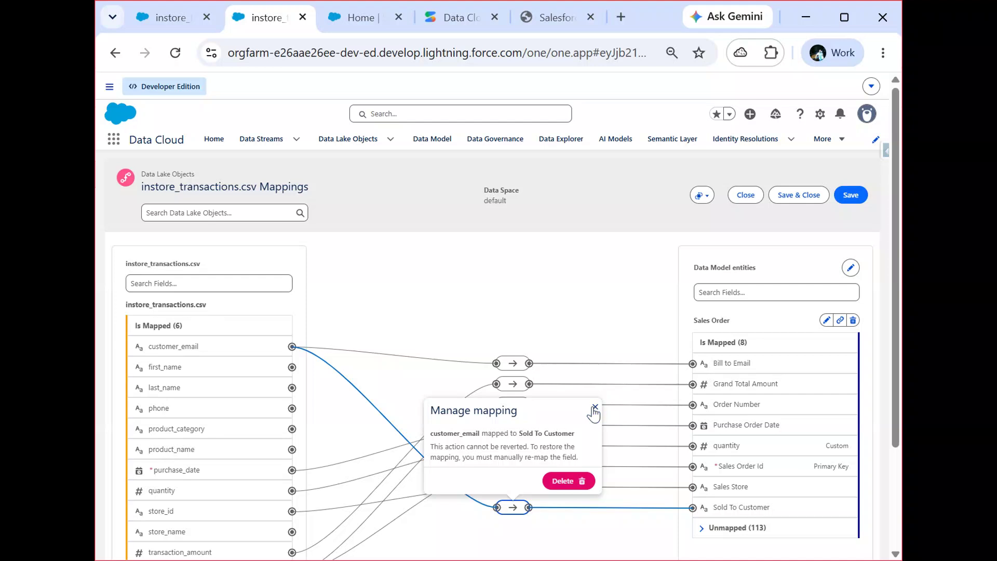
click(595, 407)
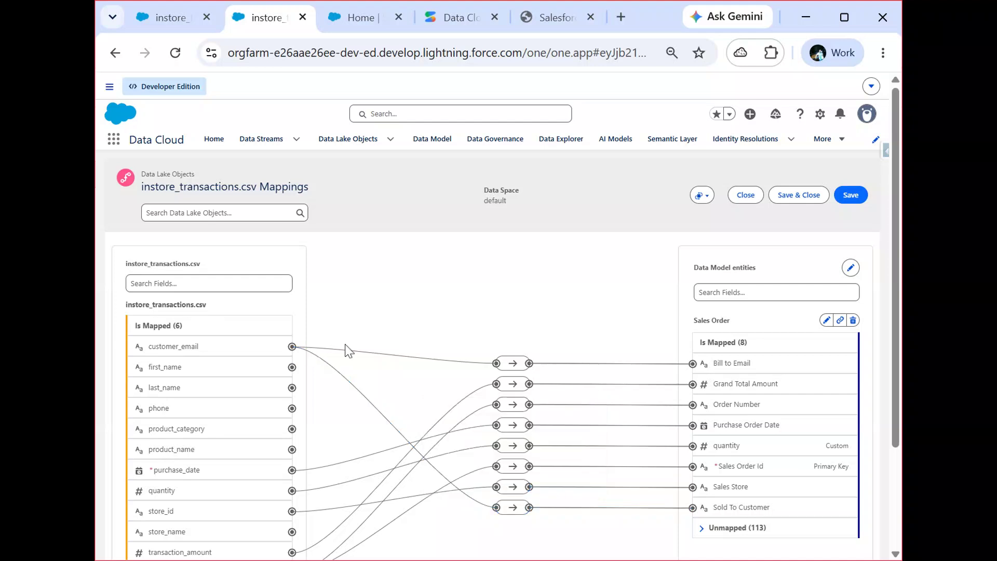
click(195, 353)
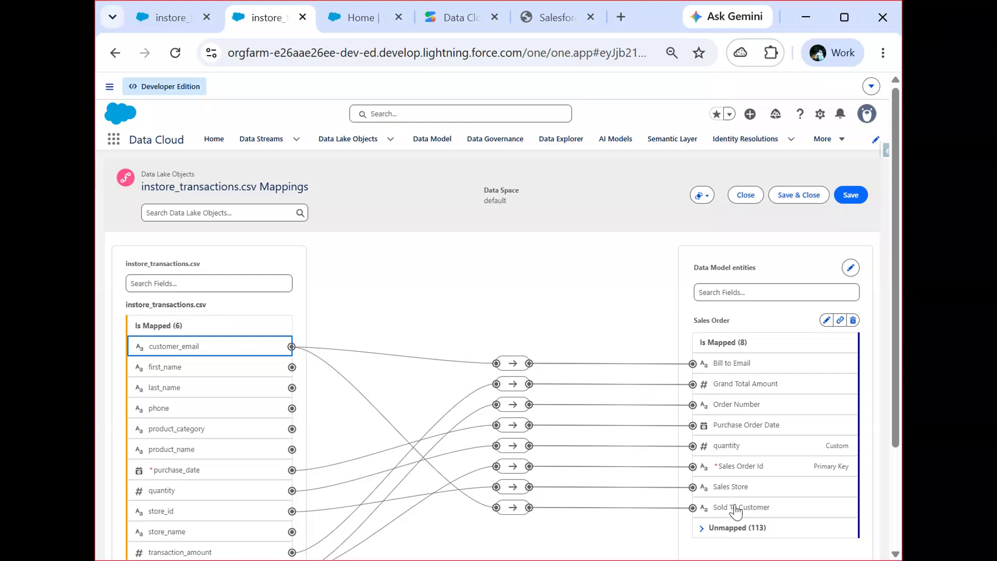
click(759, 473)
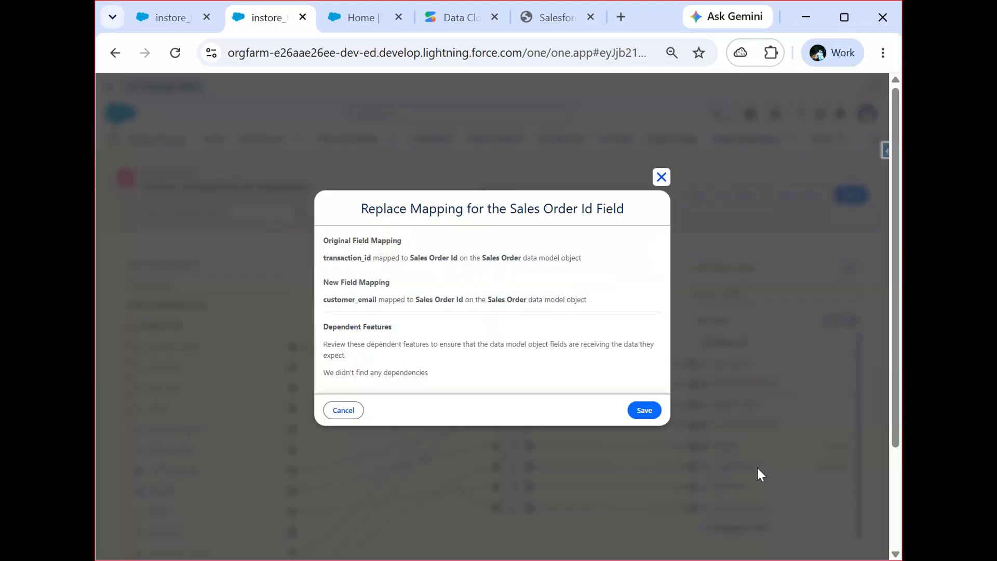
click(661, 177)
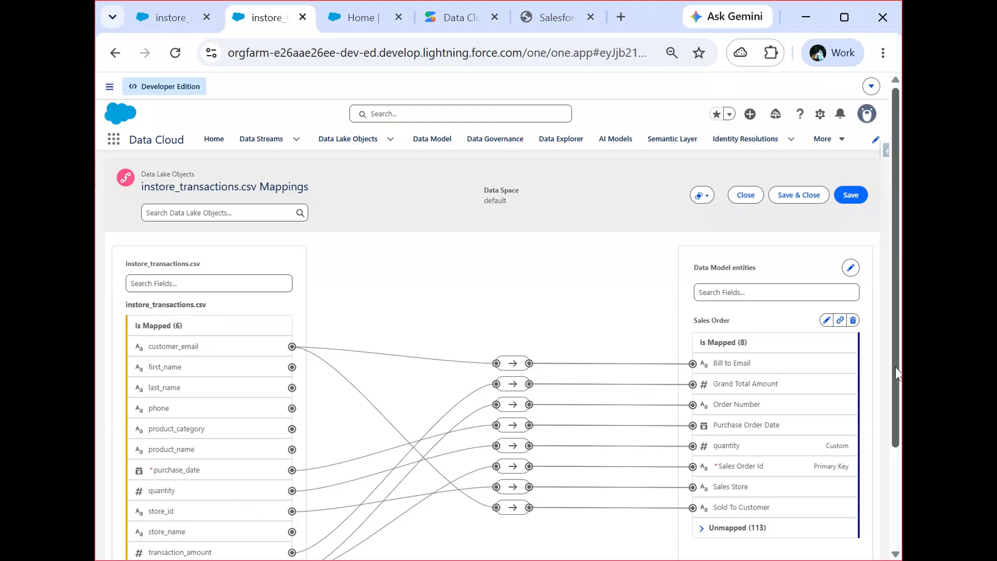
Step: Inspect how transaction_id maps to the Order Number and Sales Order Id fields of the Sales Order object, and select the quantity field
drag(897, 372, 901, 454)
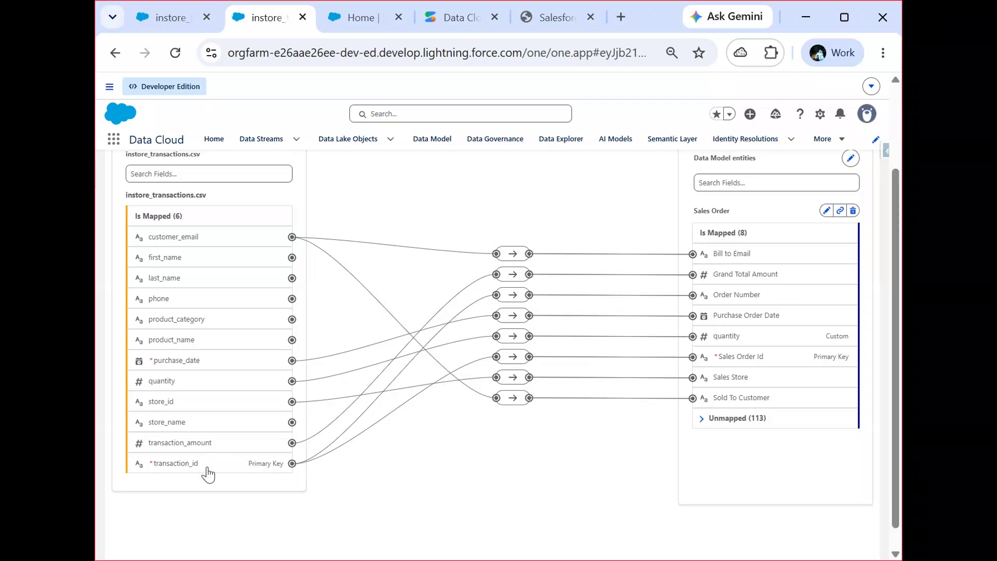
click(200, 469)
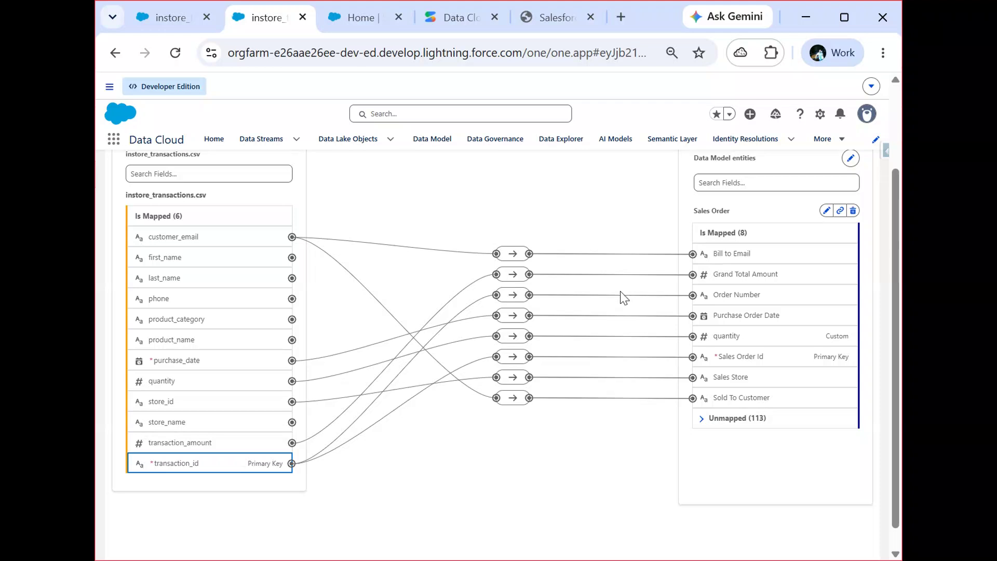
click(513, 296)
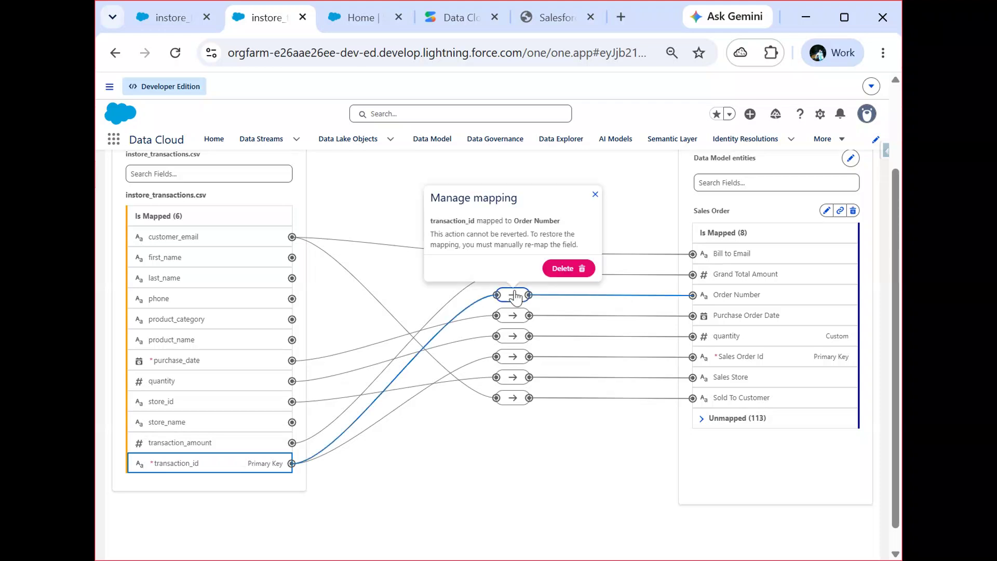
click(594, 195)
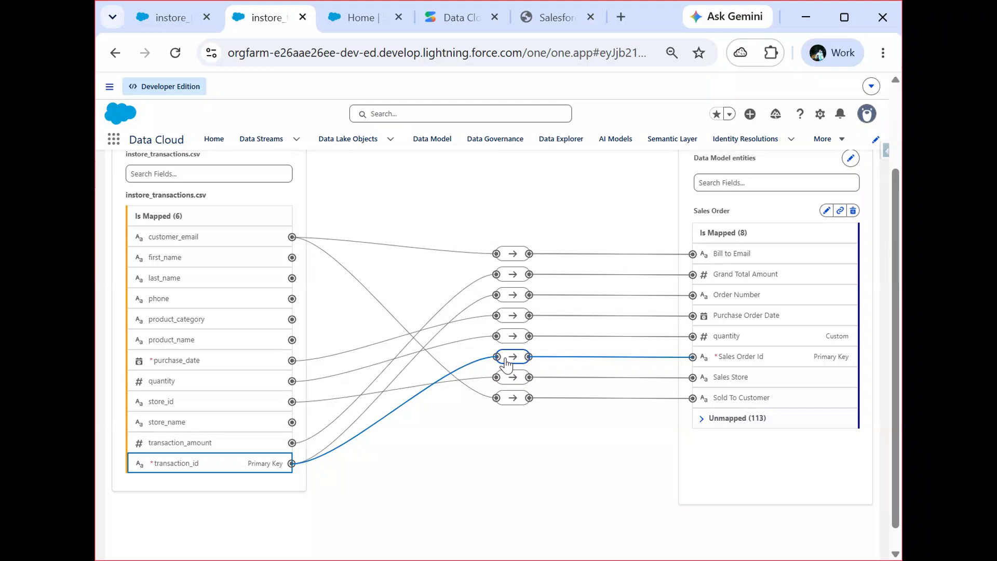
click(507, 361)
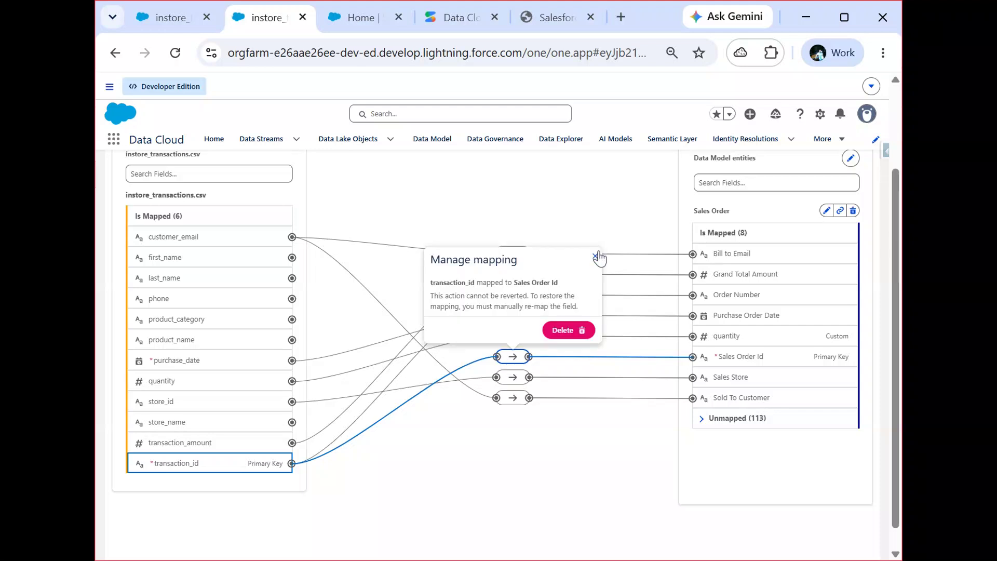
click(596, 257)
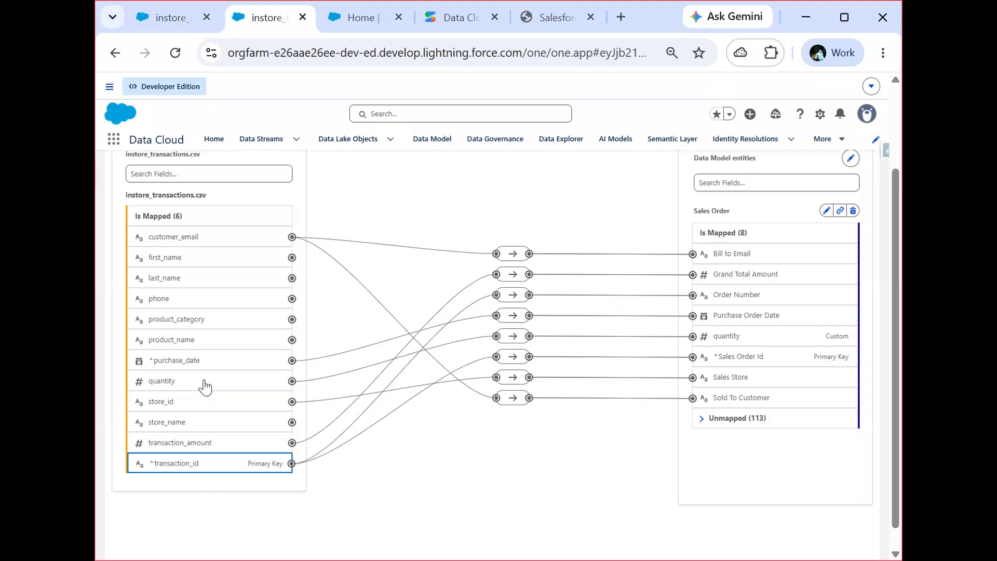
click(205, 385)
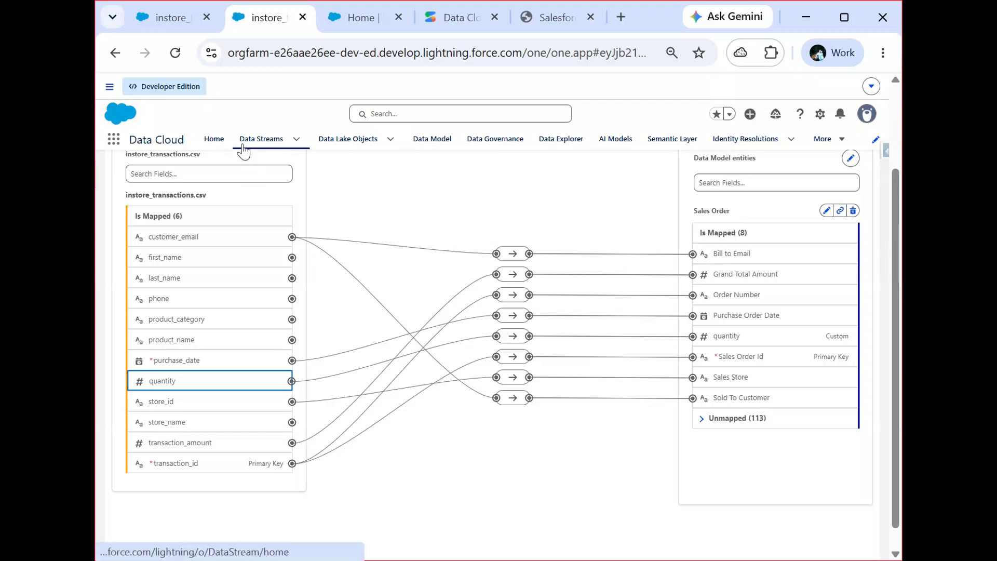
Step: Return to the data streams list and open the data mappings of ecommerce_purchases for review
click(242, 151)
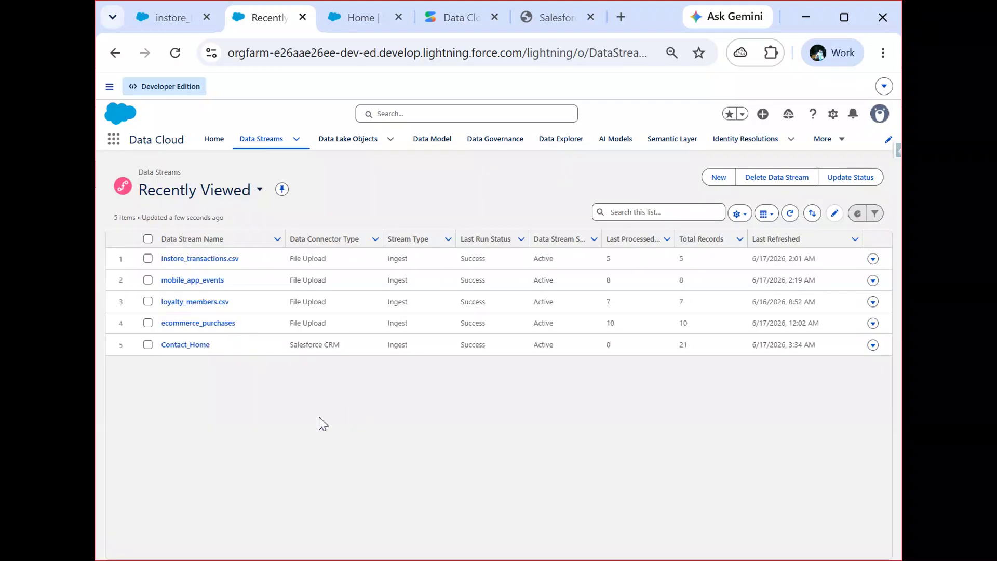
click(206, 324)
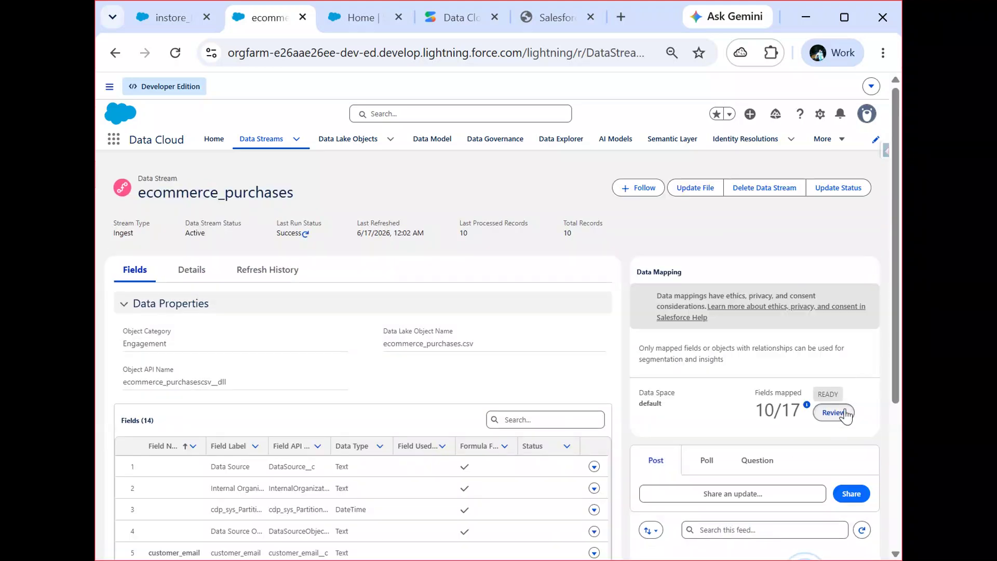
click(834, 412)
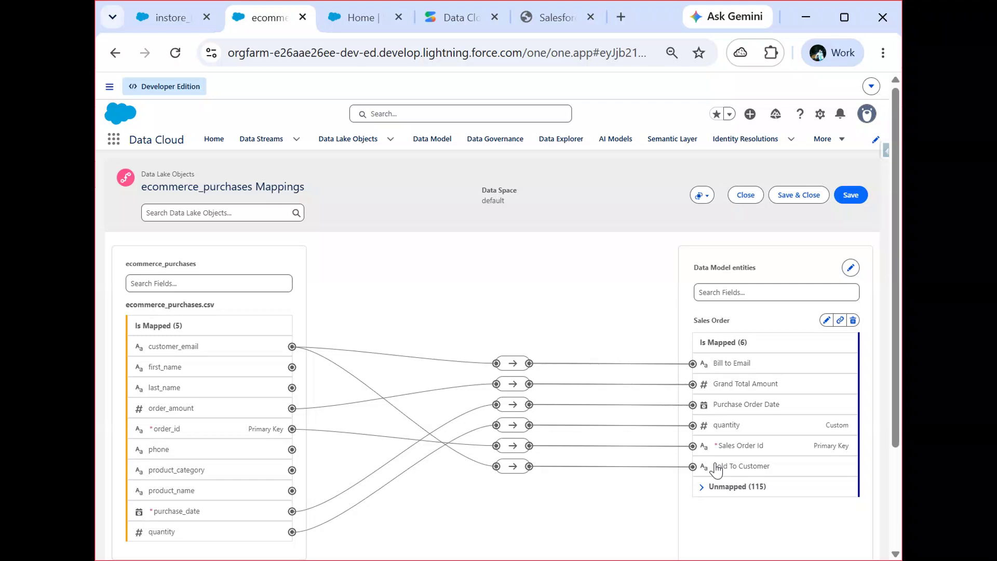
Step: Inspect the mappings of customer_email to Sold To Customer and order_id to Sales Order Id, and return to the data streams list
click(514, 468)
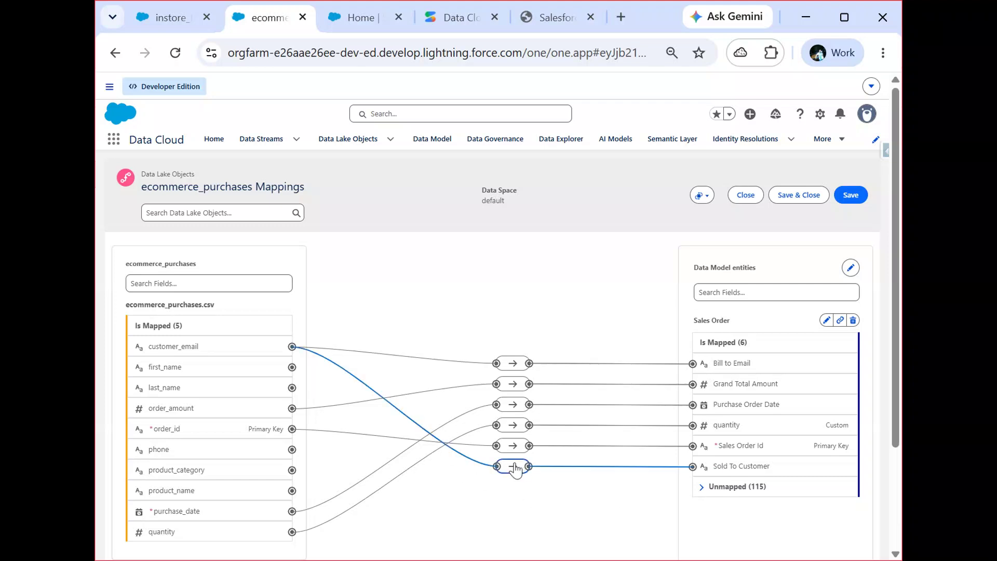
click(514, 466)
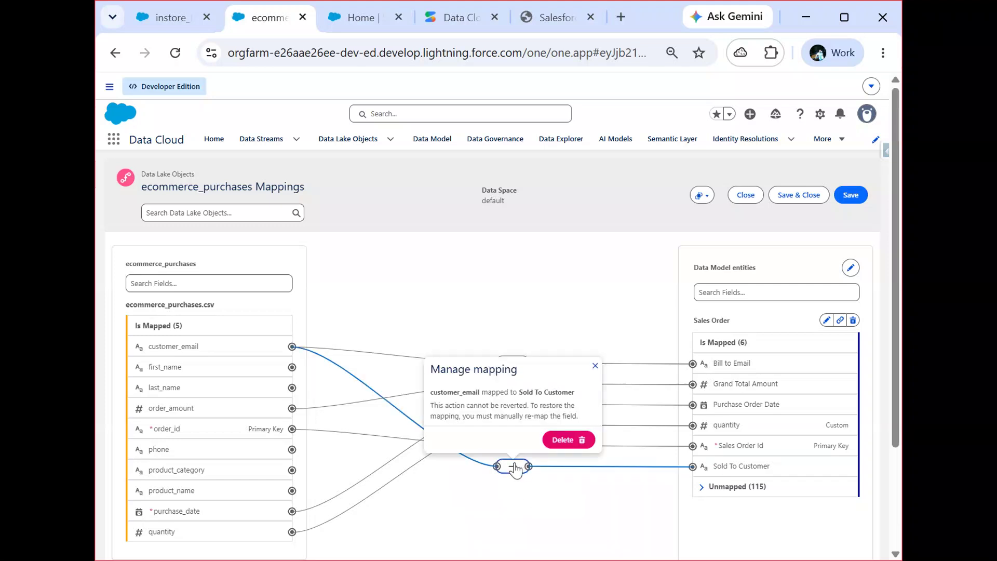
click(595, 366)
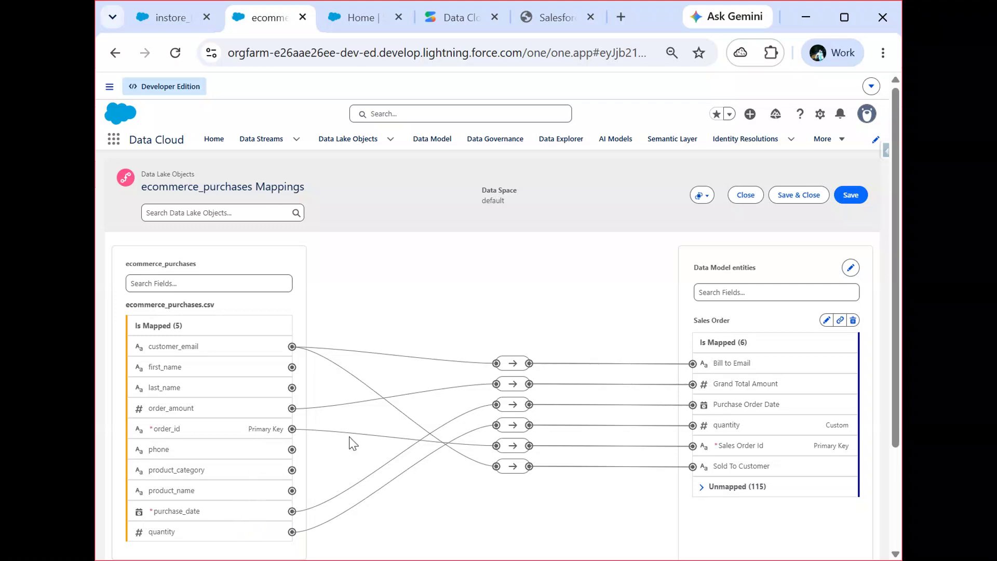
click(511, 448)
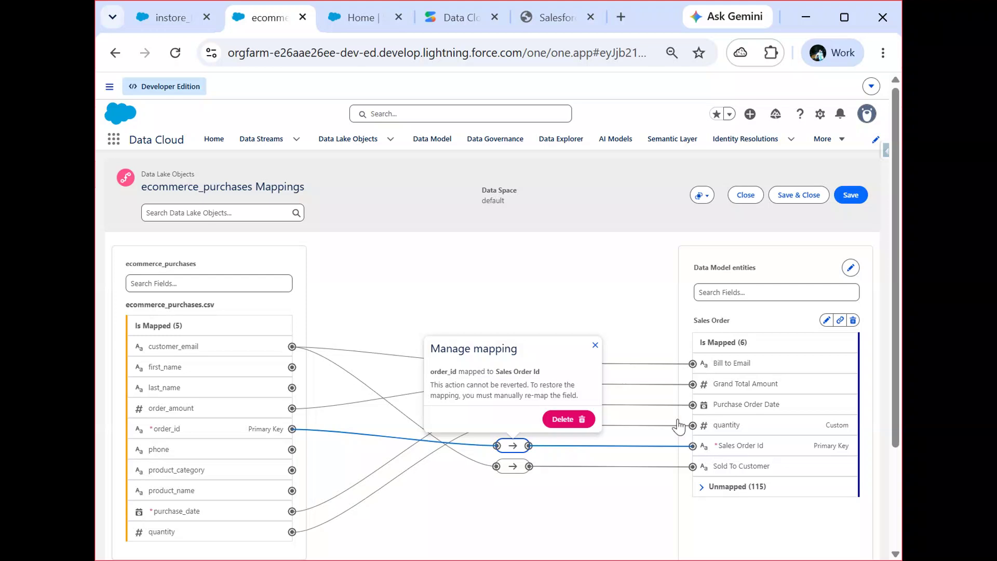
click(595, 346)
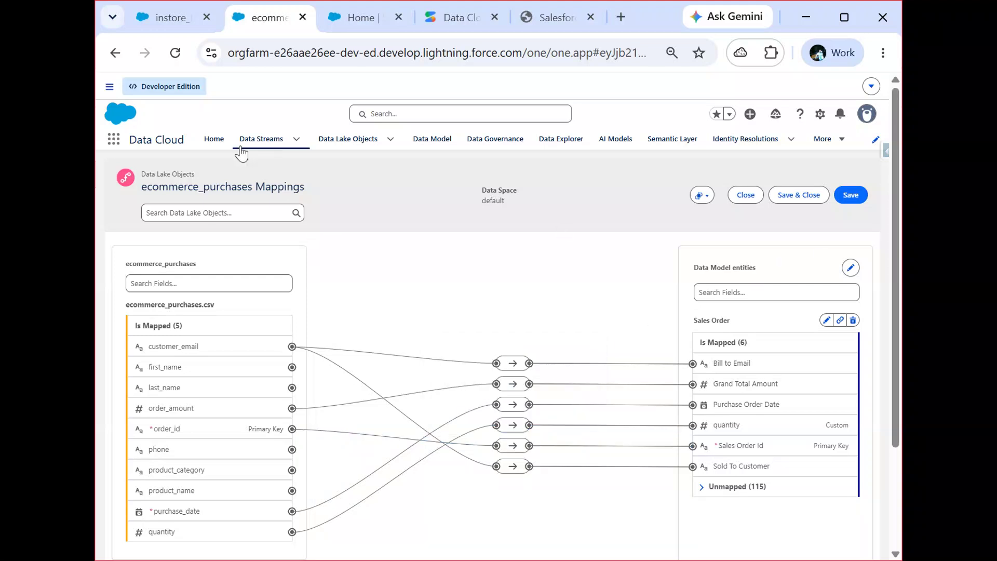
click(245, 143)
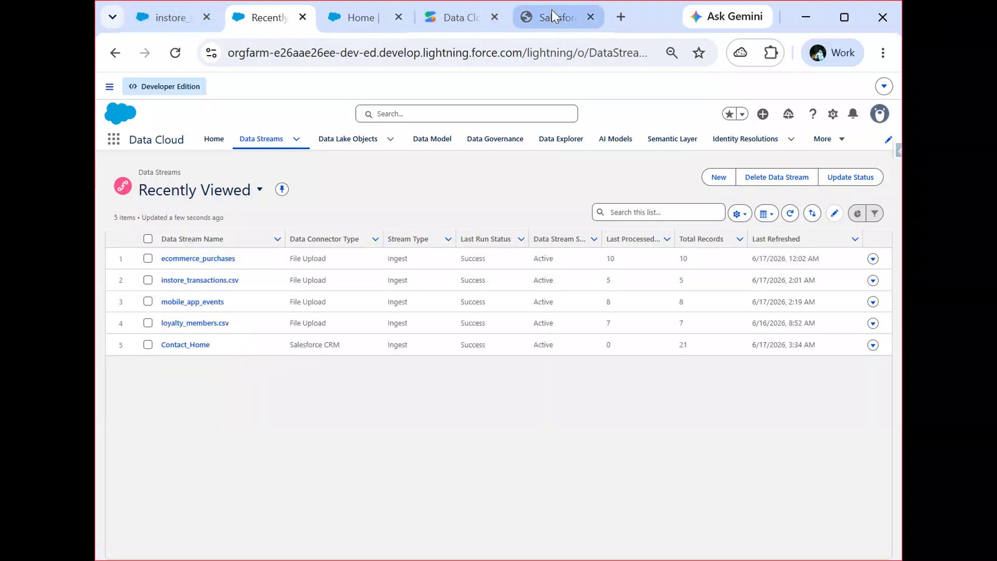
click(554, 16)
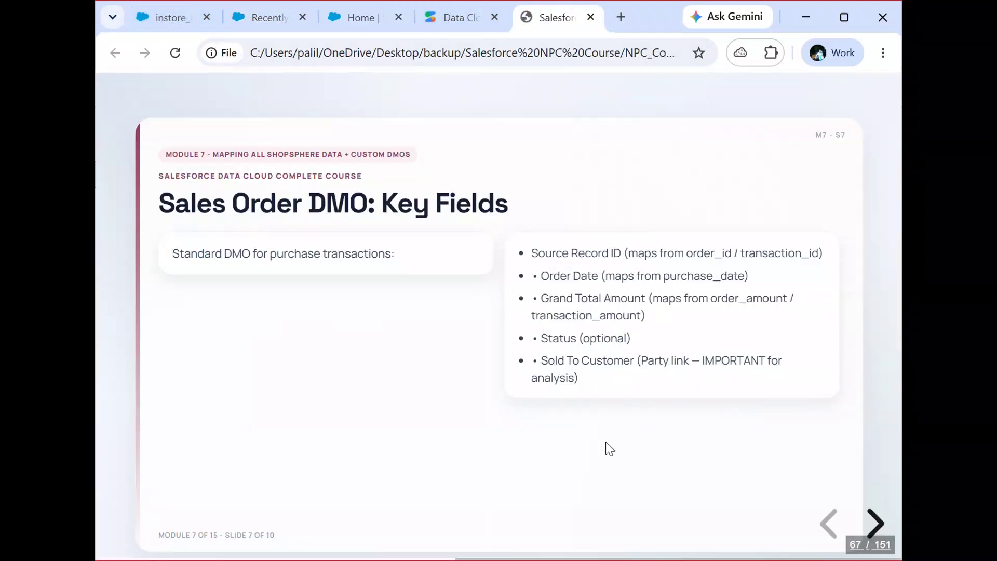
key(Right)
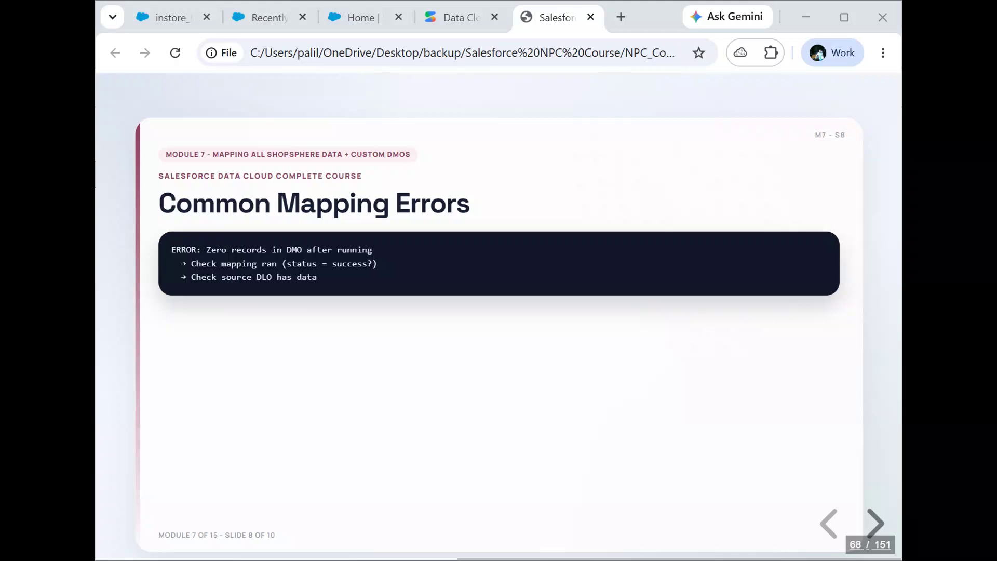
click(664, 431)
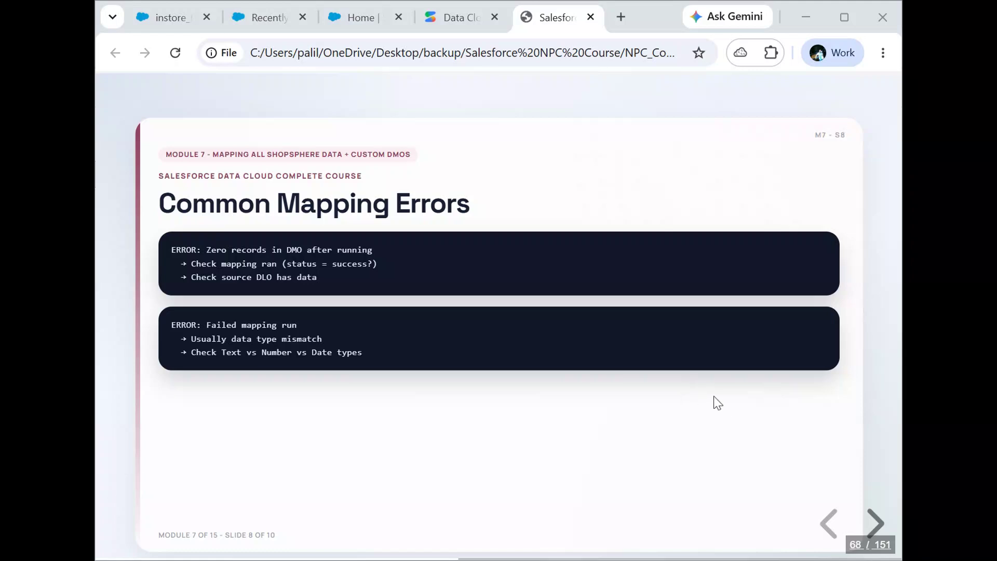
click(641, 411)
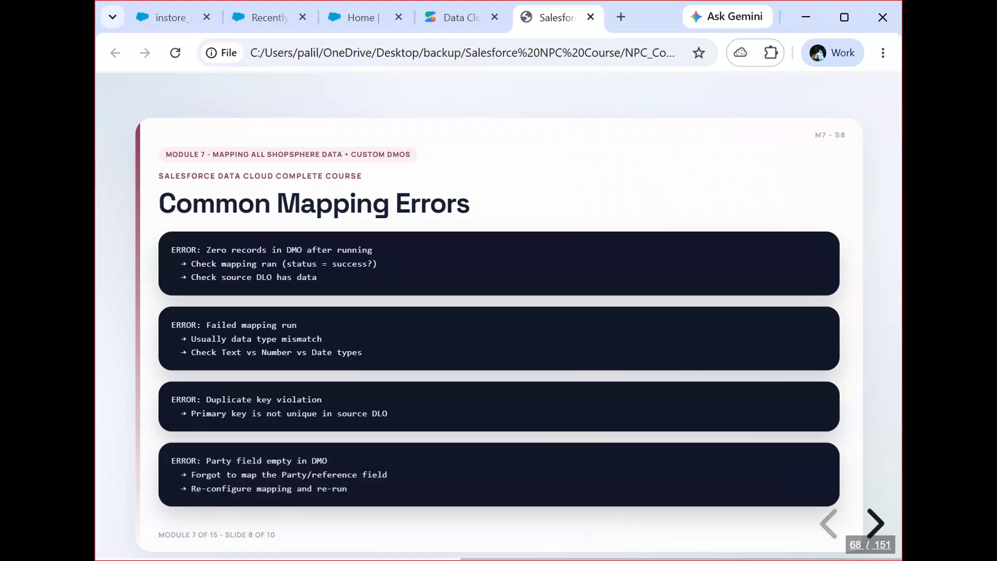
key(Right)
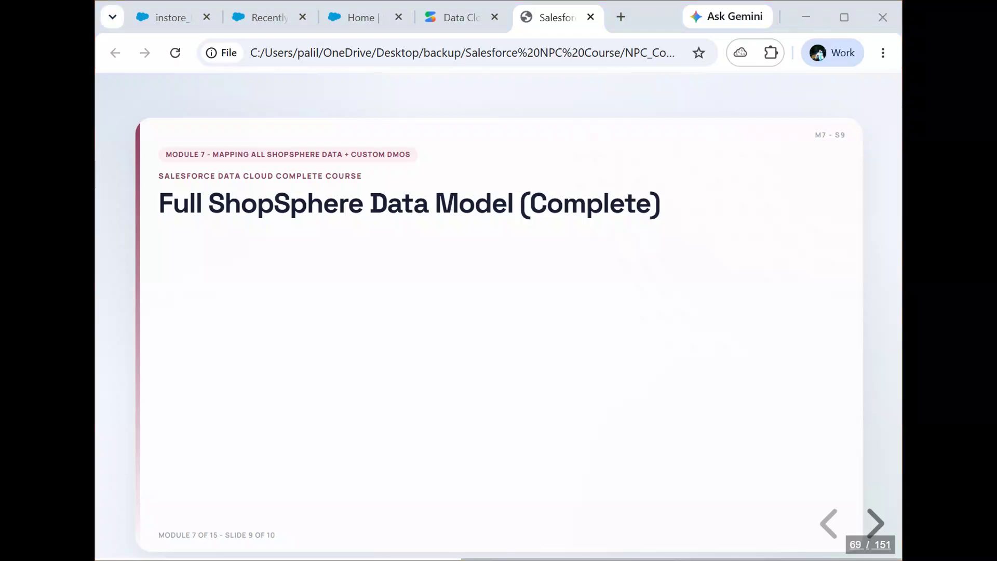
click(558, 365)
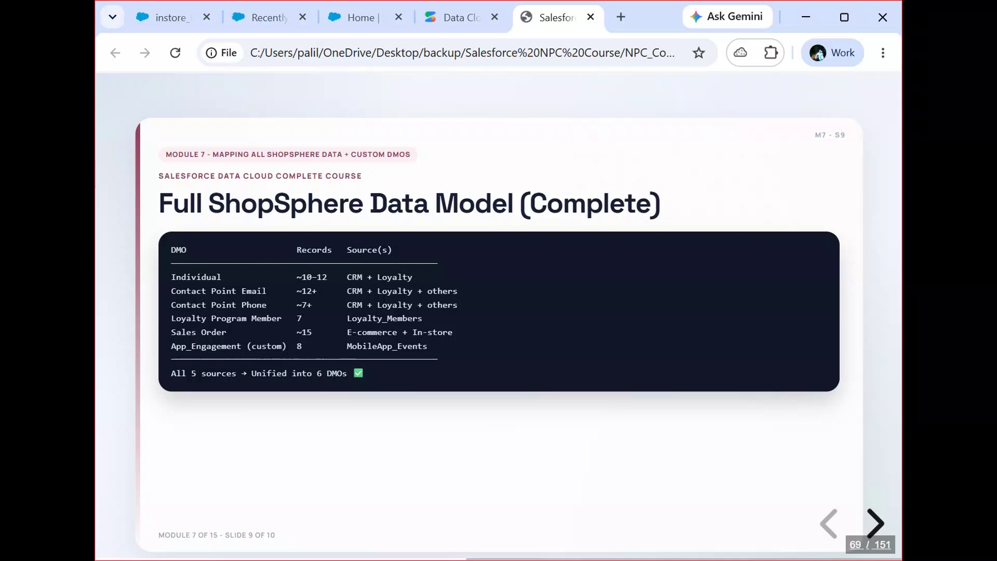
key(Right)
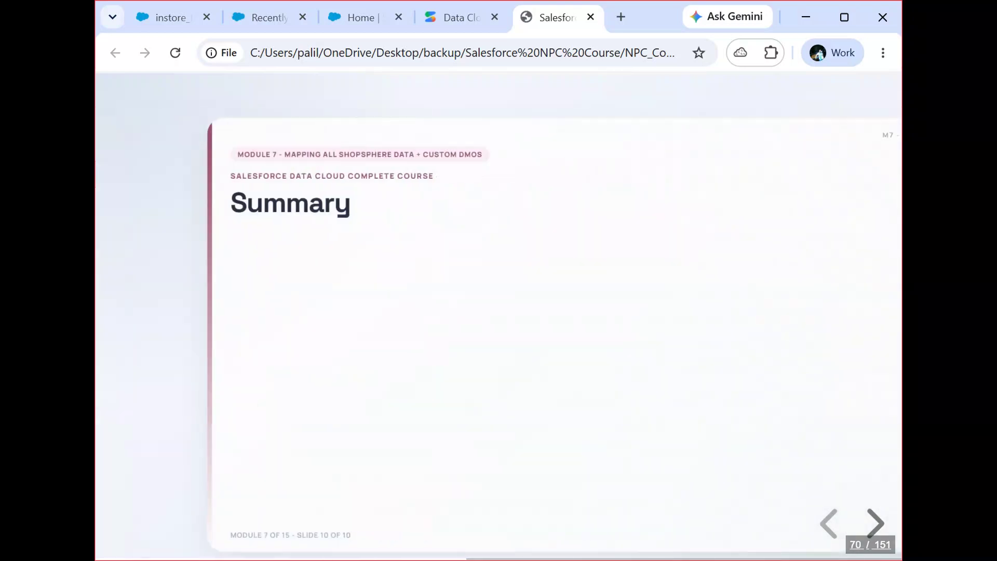
key(Left)
key(Right)
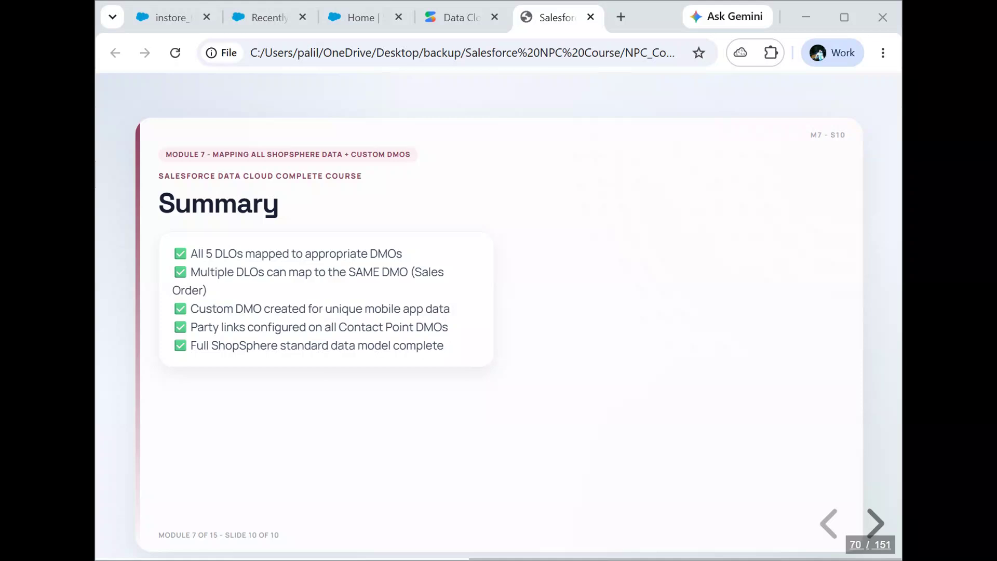
click(609, 354)
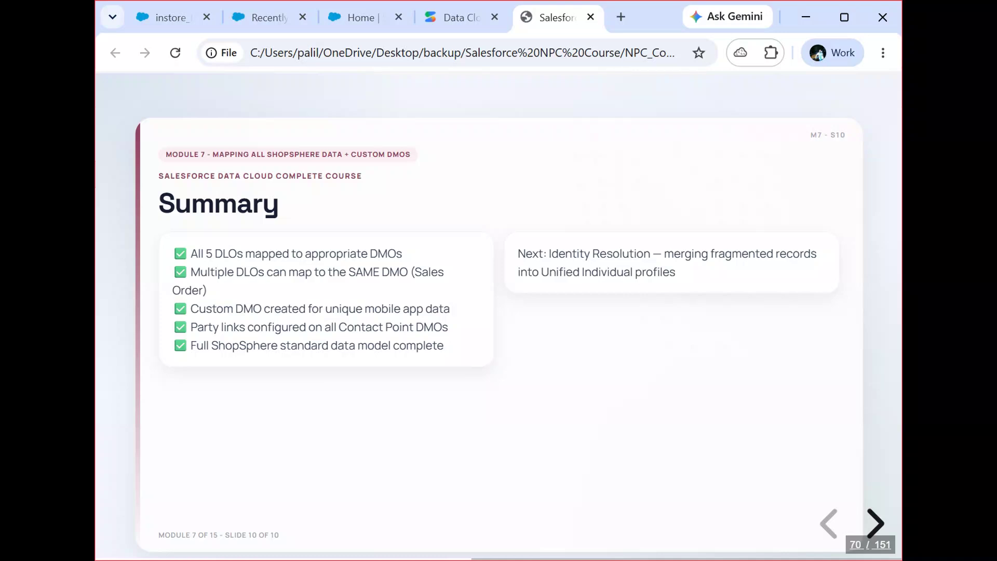
key(Right)
key(Right)
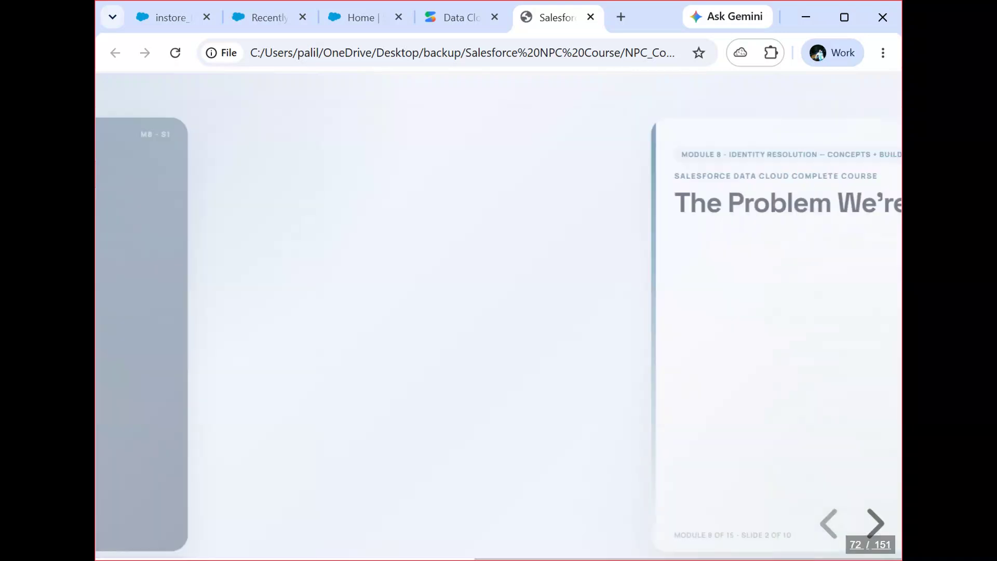